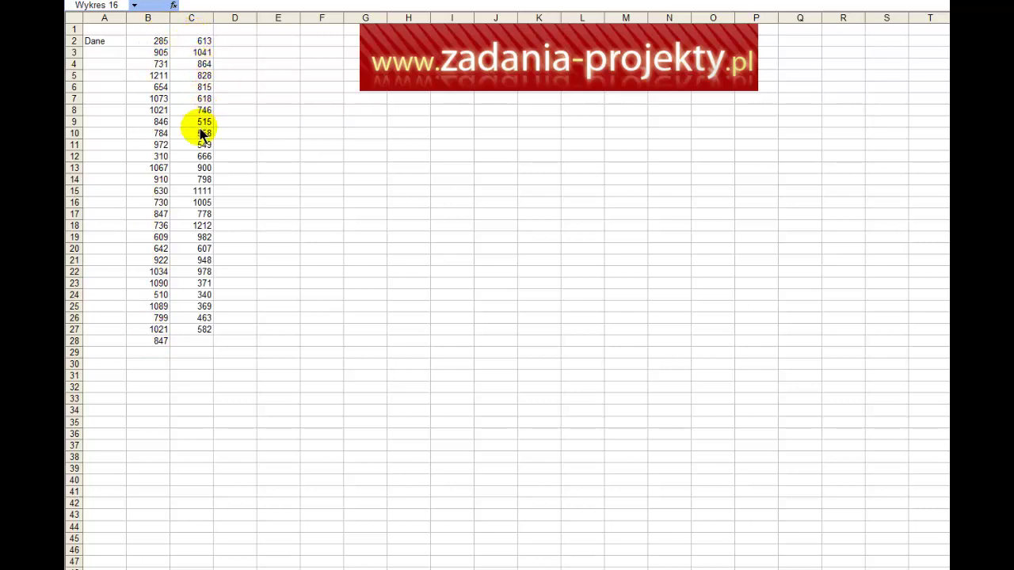
Find and open the Data Analysis tools from the Tools menu
key(alt+n)
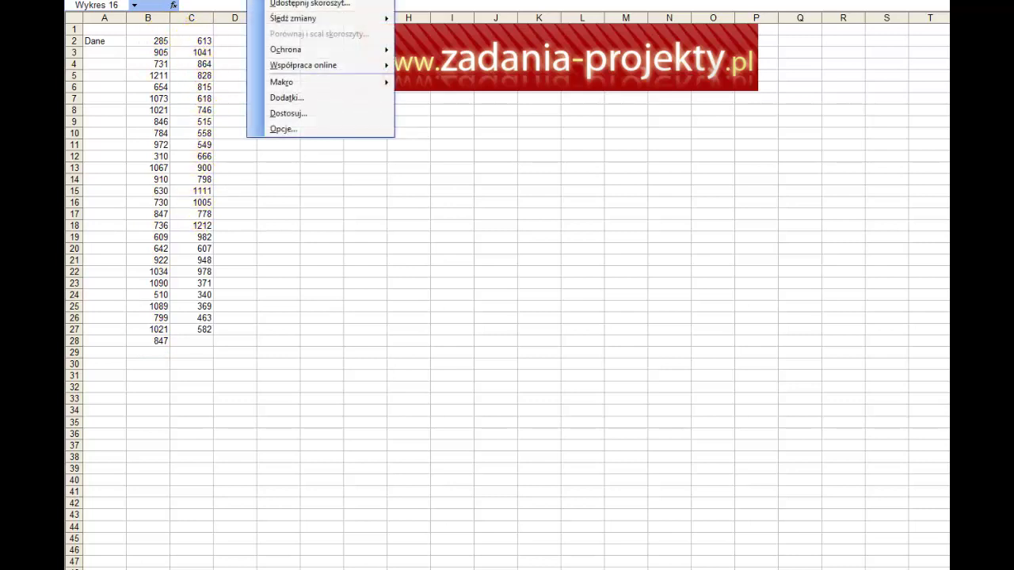
click(278, 128)
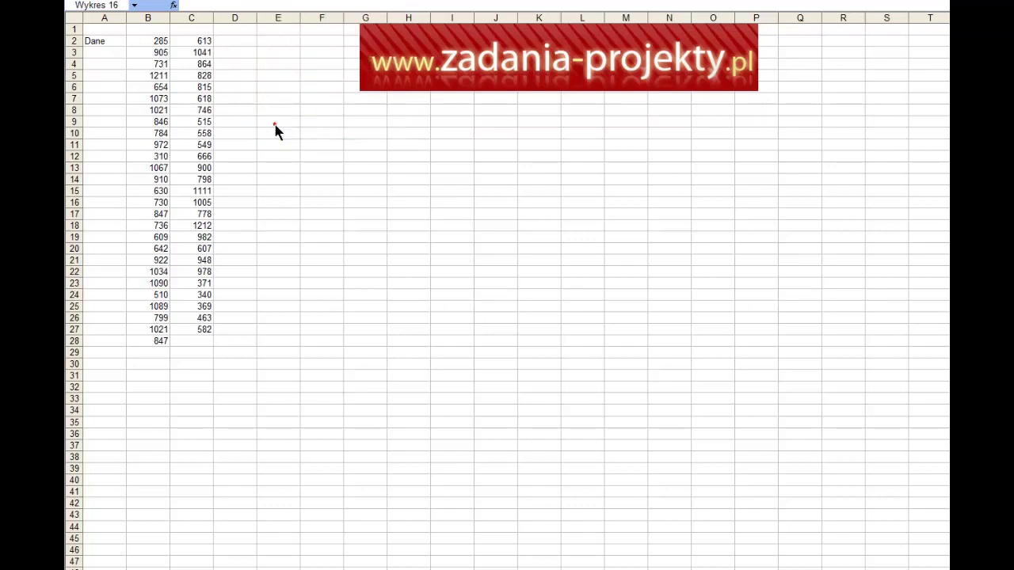
key(Escape)
click(274, 1)
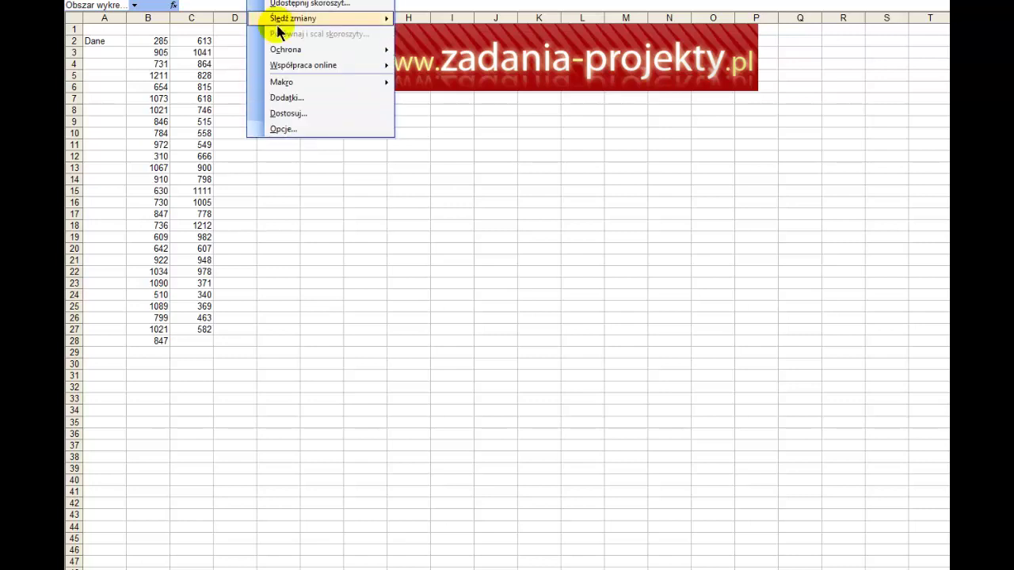
click(200, 102)
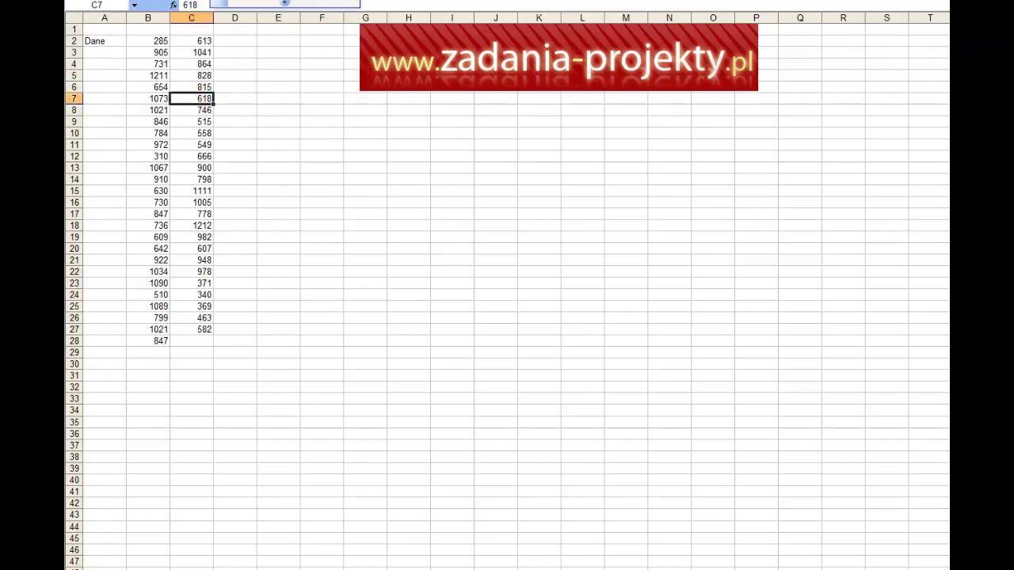
click(274, 1)
click(300, 4)
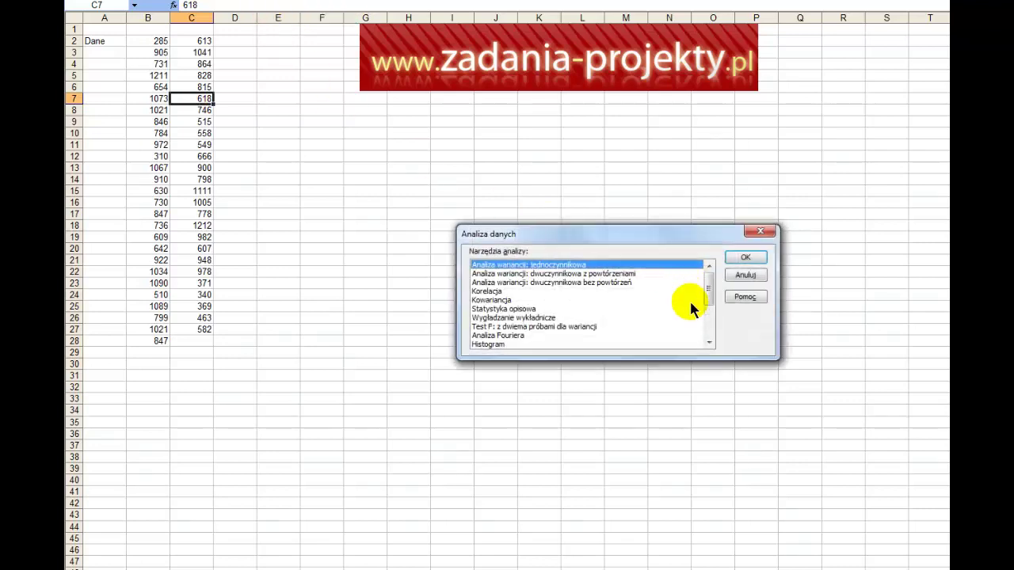
Choose the Histogram analysis with input range B2:C28
click(494, 345)
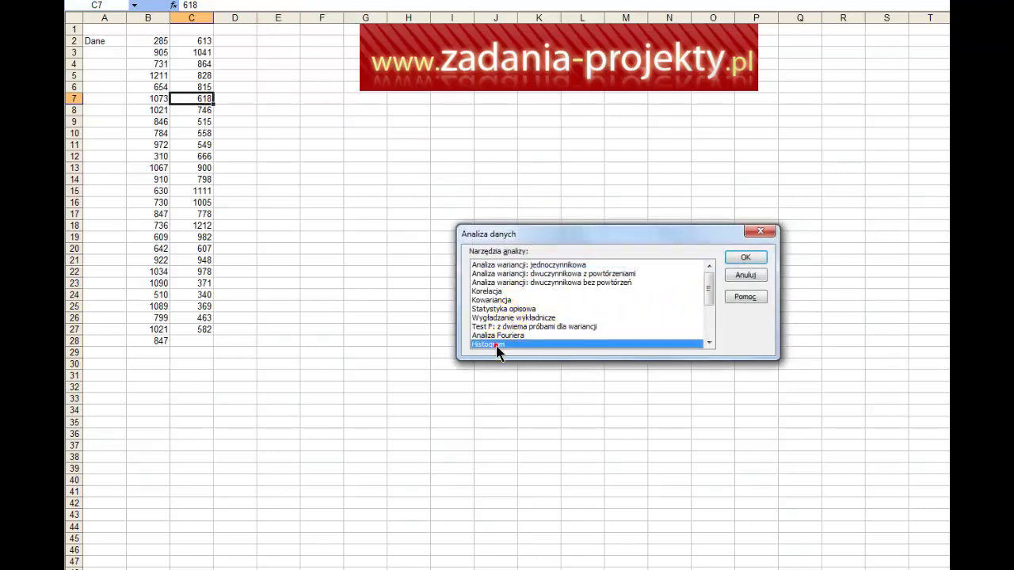
click(745, 259)
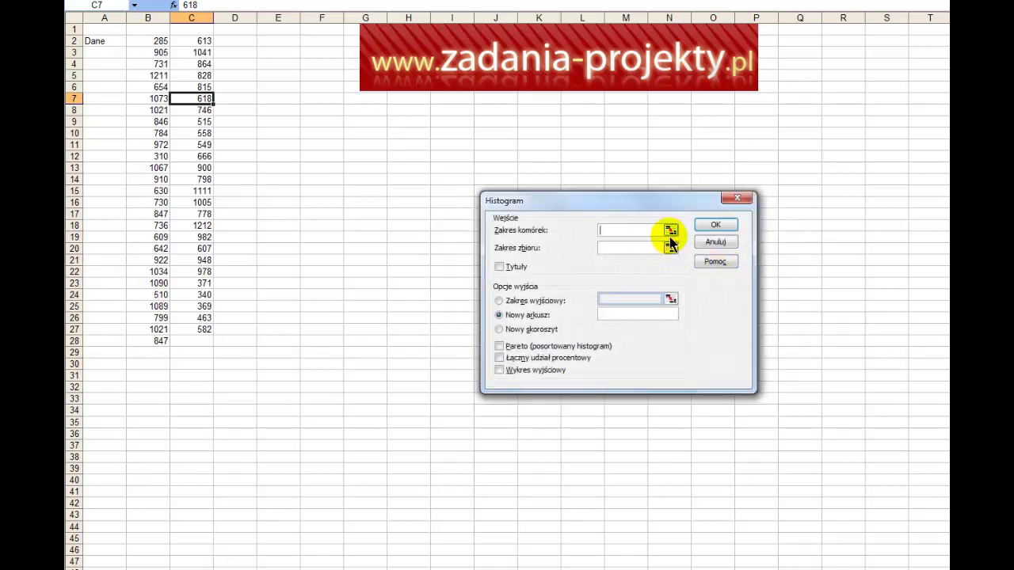
click(671, 231)
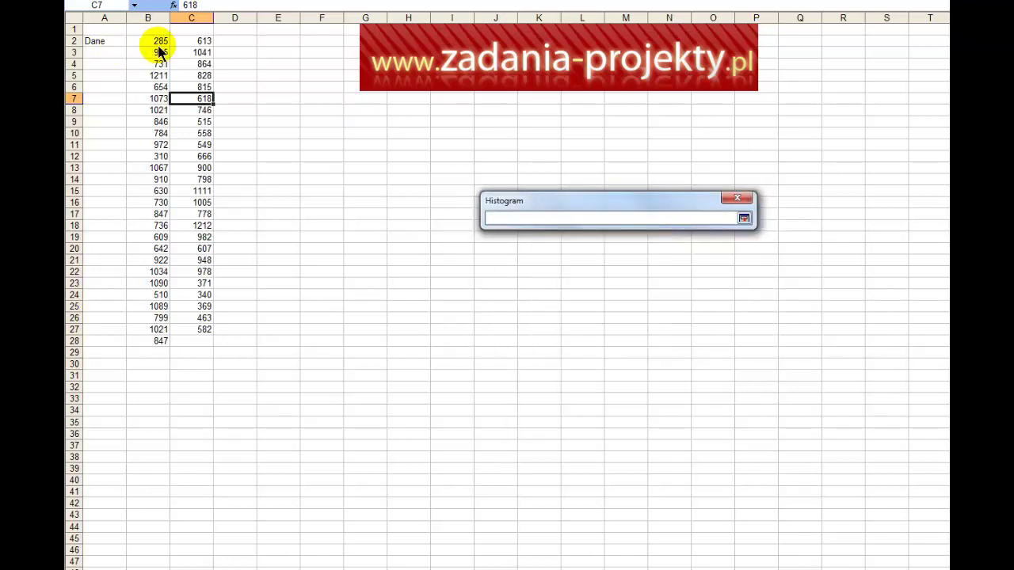
mouse_move(151, 41)
mouse_down()
mouse_move(174, 81)
mouse_move(205, 345)
mouse_up()
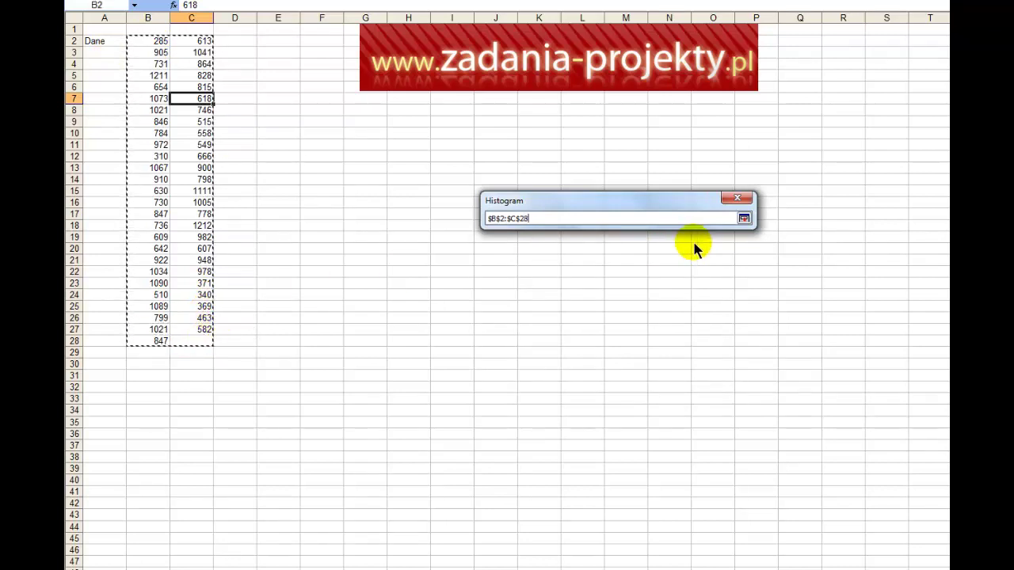
click(743, 221)
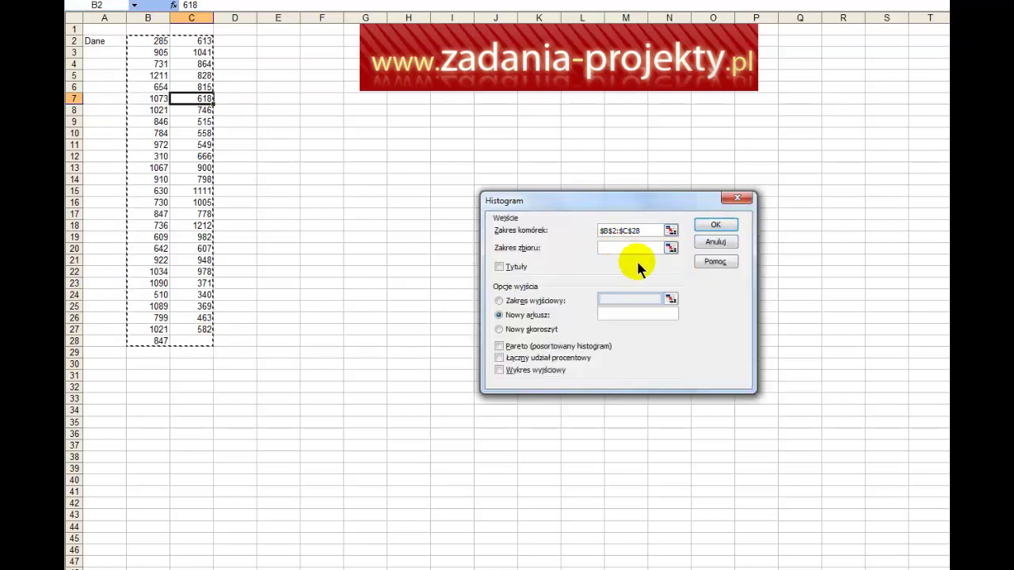
Output the histogram to F9 on this sheet with Chart Output, and run it
click(505, 301)
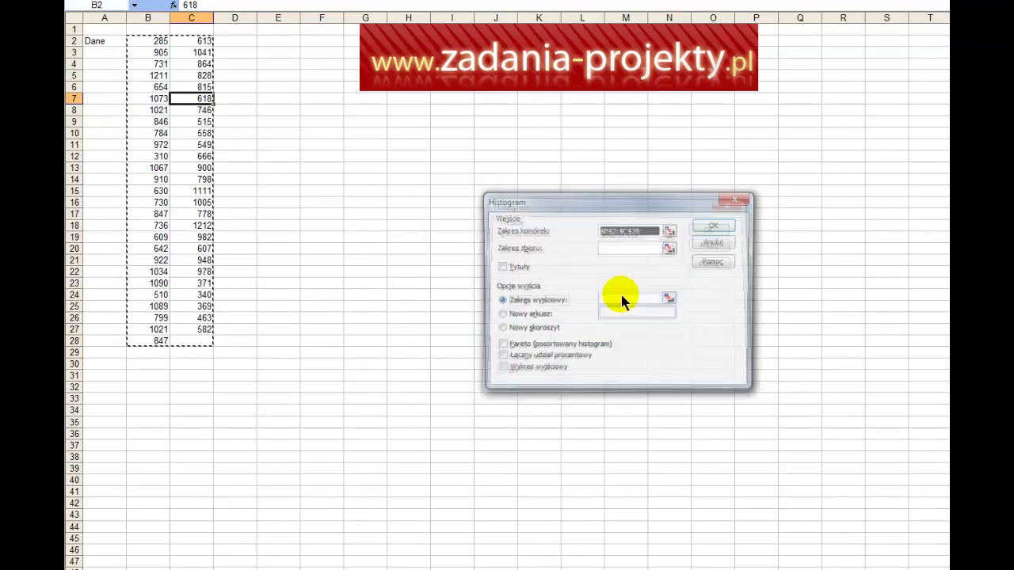
click(669, 299)
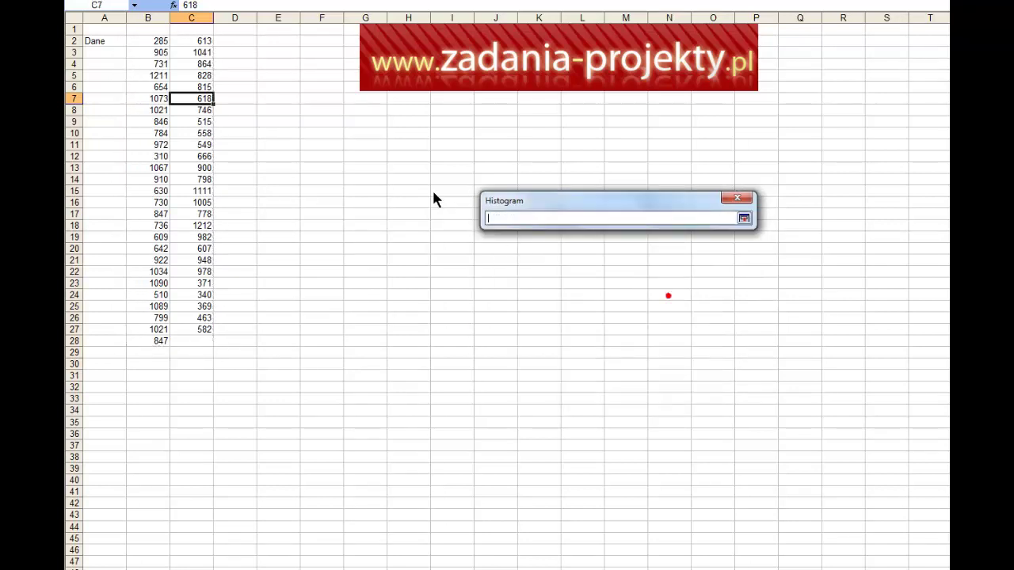
click(312, 121)
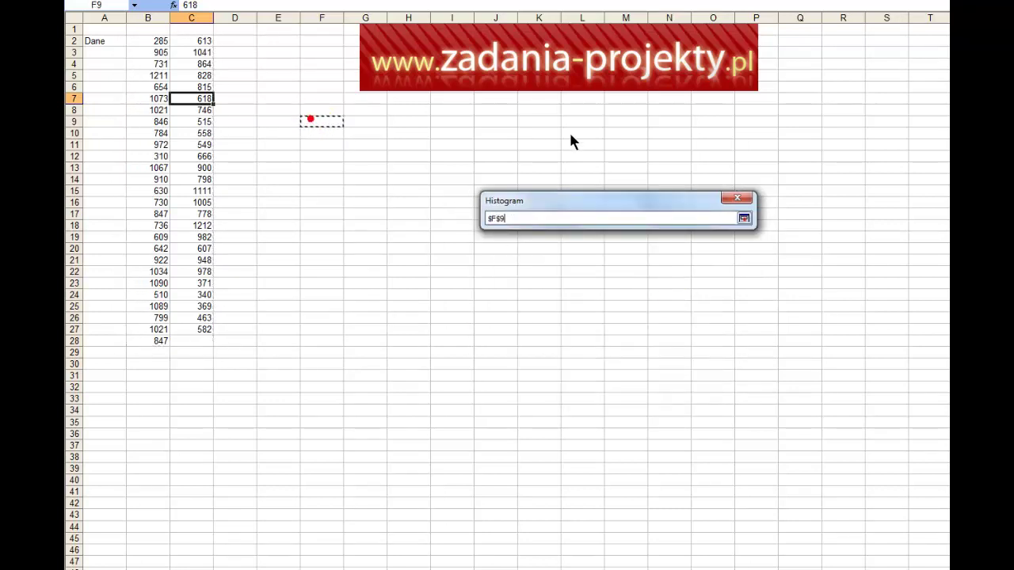
click(741, 219)
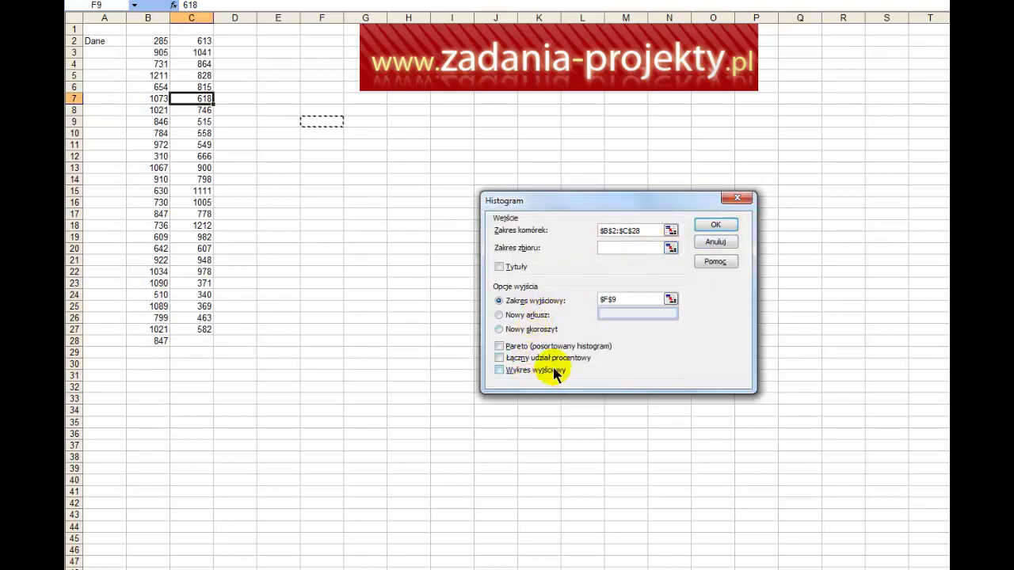
click(554, 372)
click(712, 228)
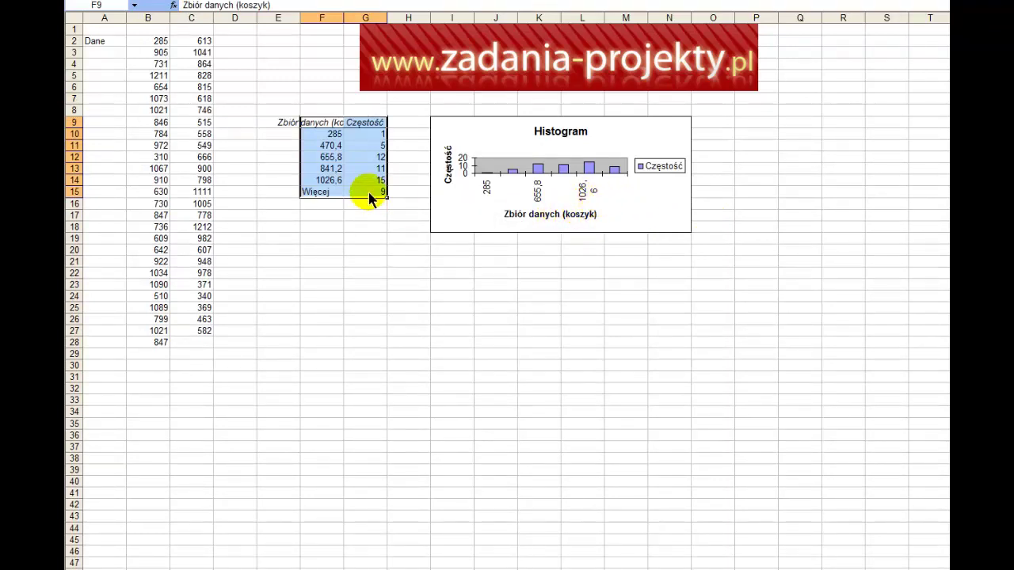
Compare the frequency counts in G10:G15 with the data in B2:C28
drag(373, 192, 372, 140)
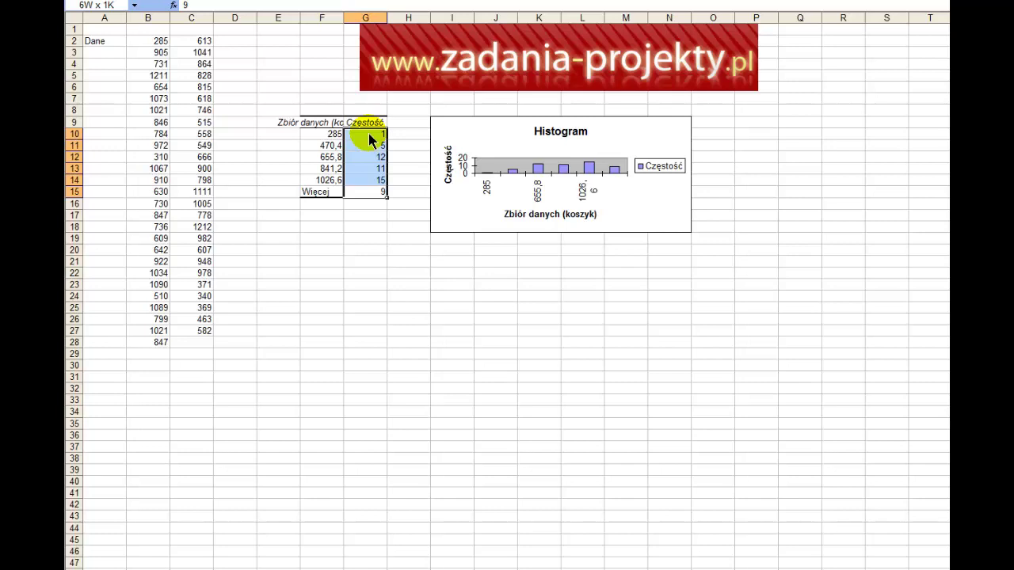
drag(368, 132, 368, 132)
click(157, 44)
drag(157, 49, 202, 345)
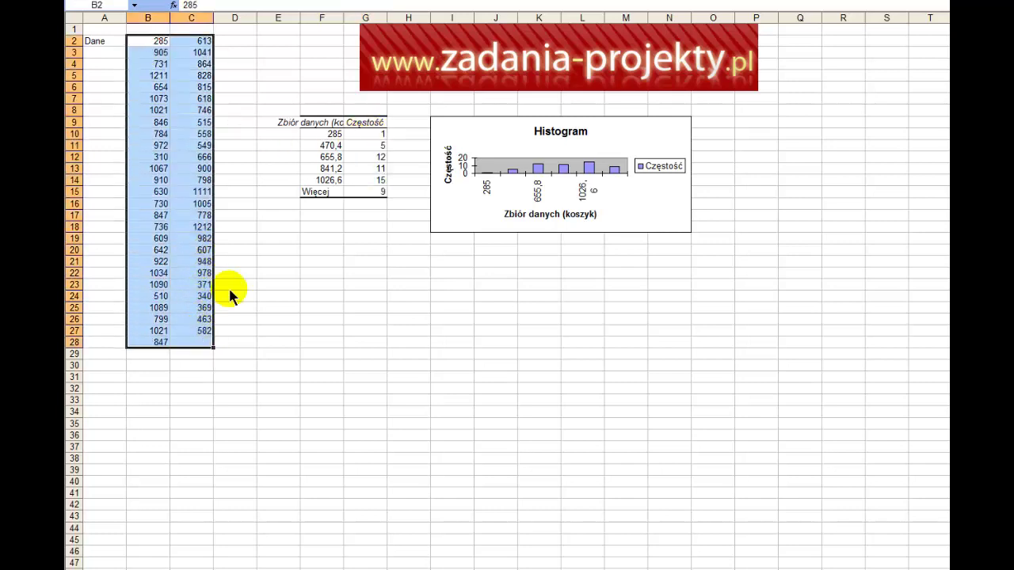
drag(368, 134, 369, 199)
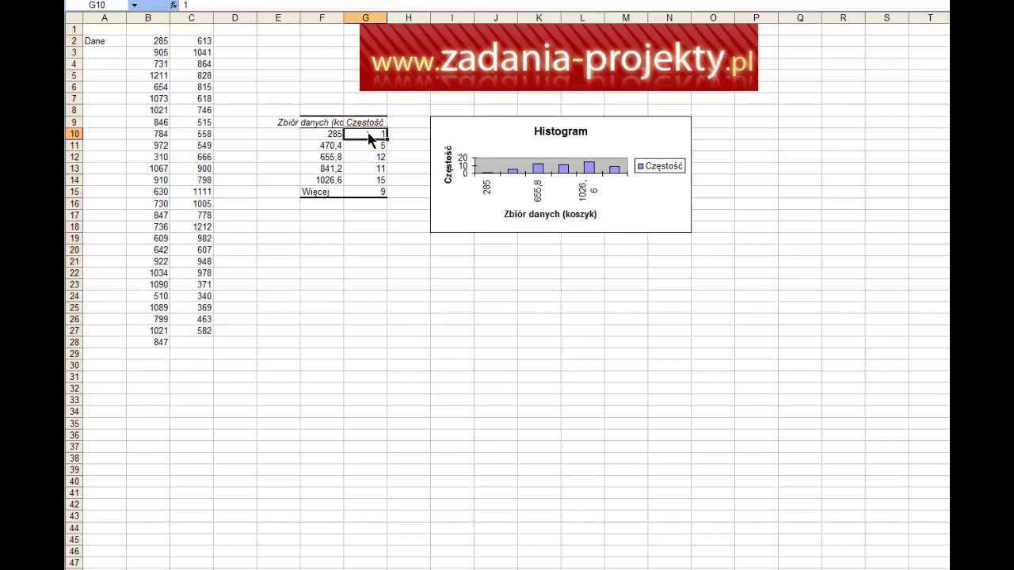
AutoSum the counts into G16 as =SUMA(G10:G15), totalling 53
click(367, 206)
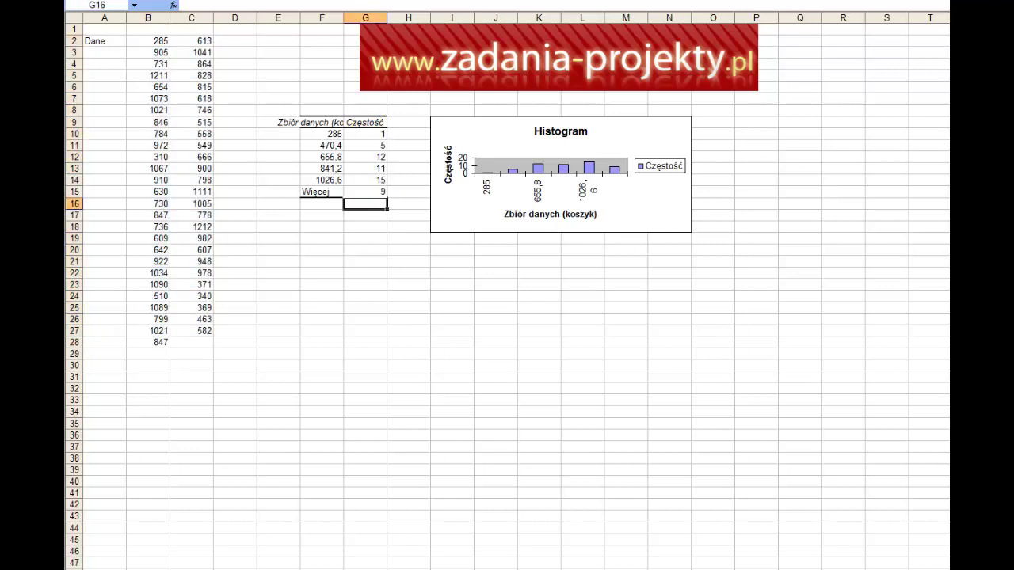
key(alt+equal)
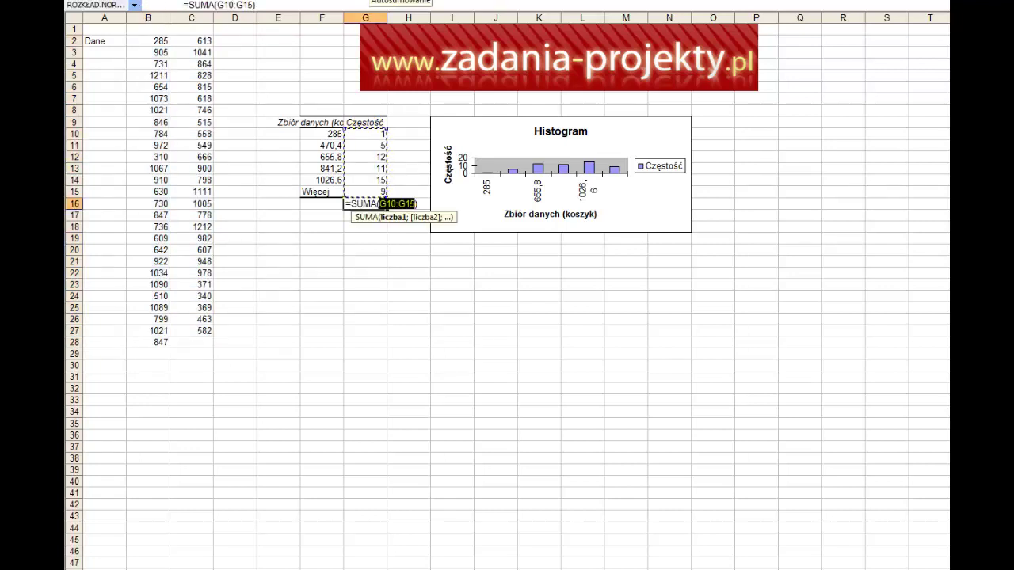
key(Return)
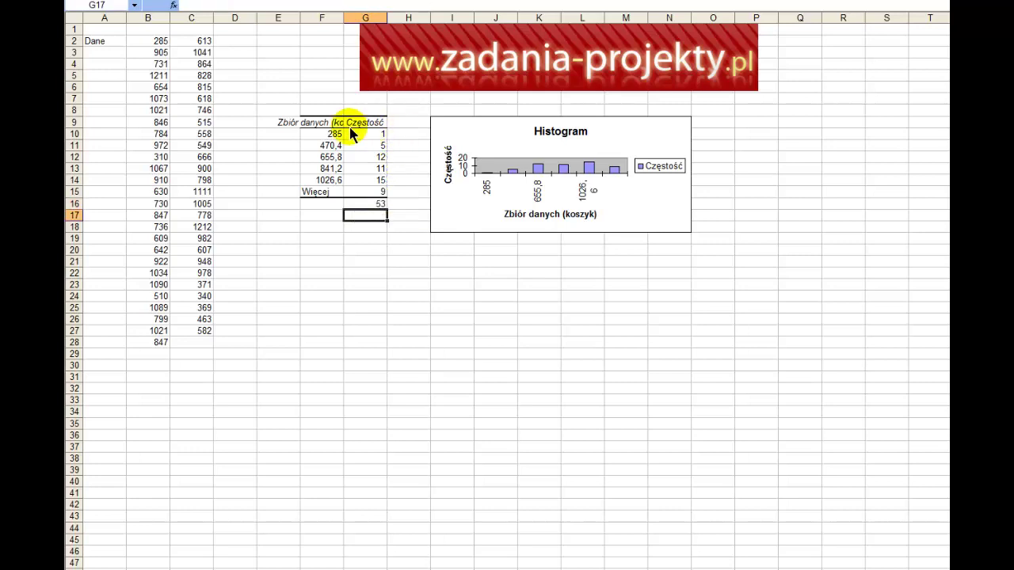
click(322, 124)
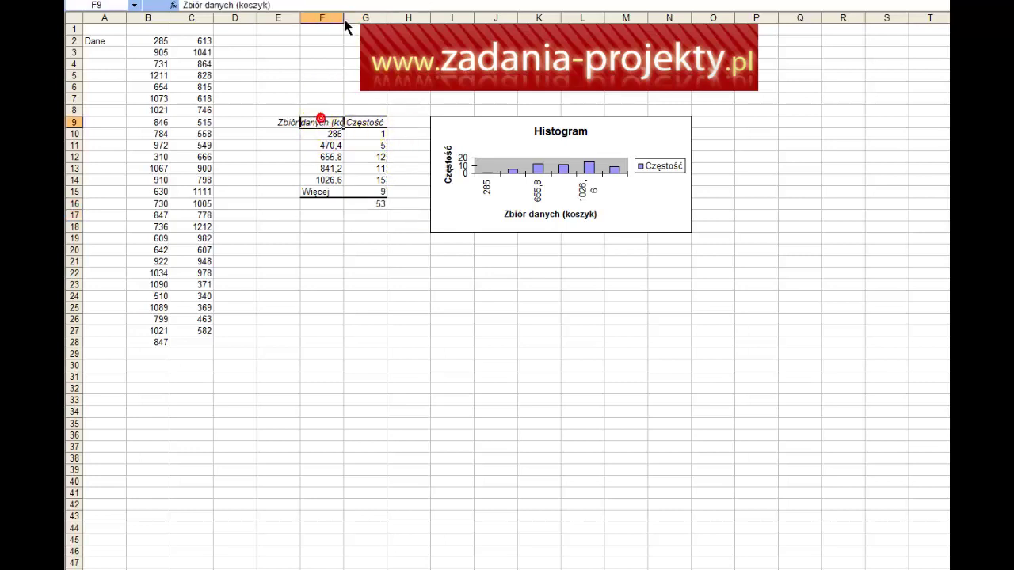
Widen column F and rename the G9 header from Częstość to Liczebność
drag(344, 14, 475, 24)
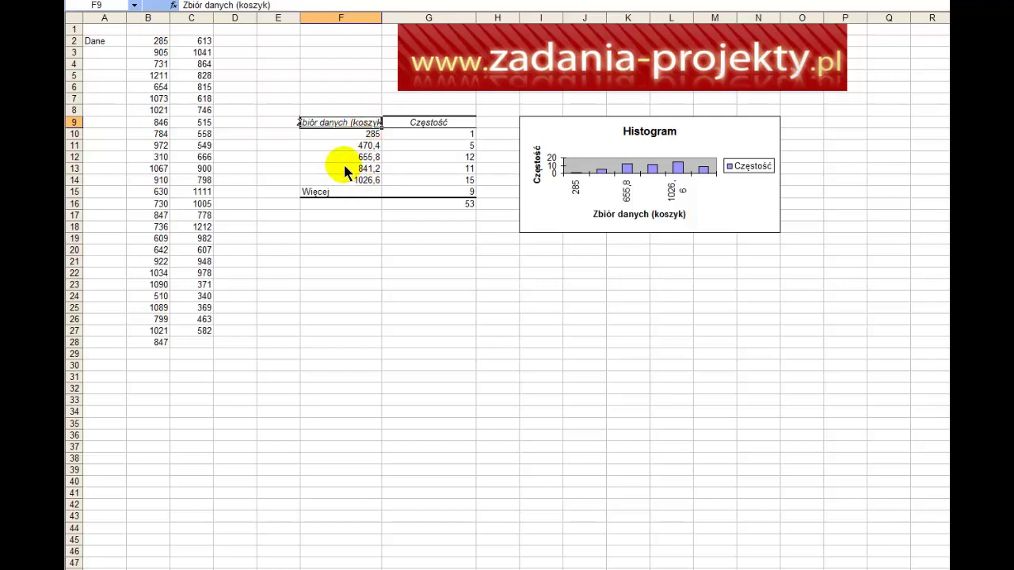
click(432, 122)
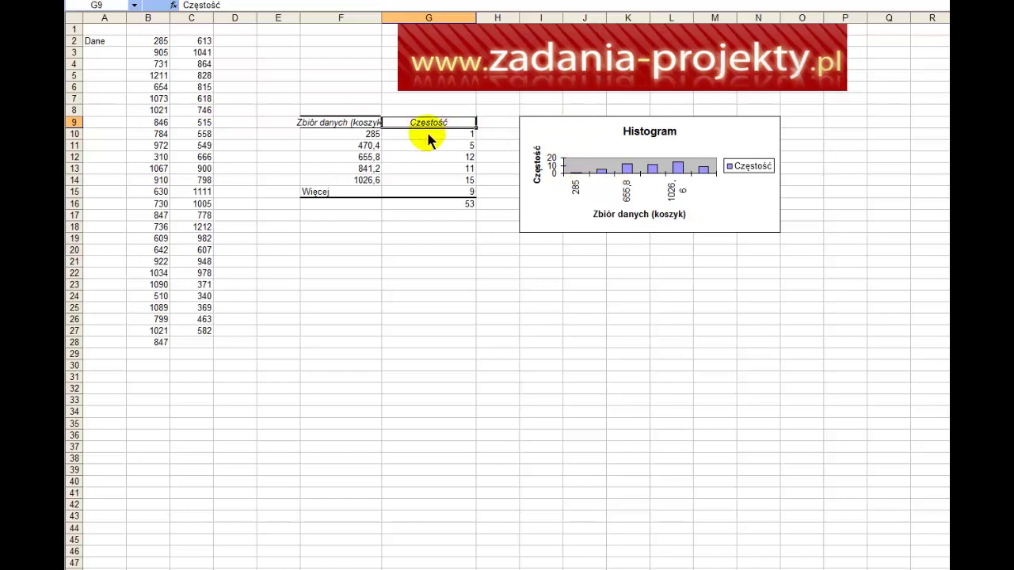
text(Licze)
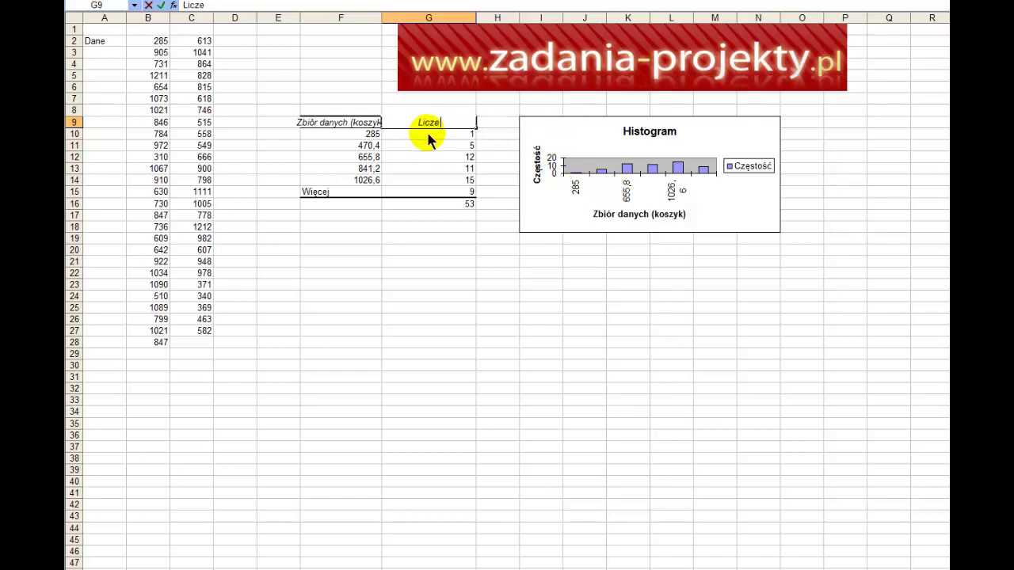
text(ość)
key(Return)
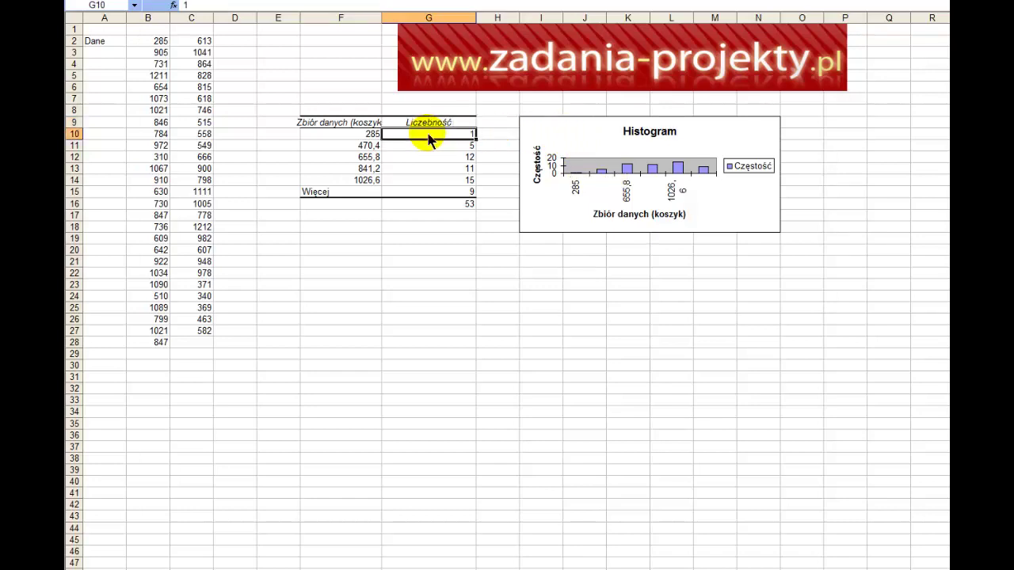
click(357, 135)
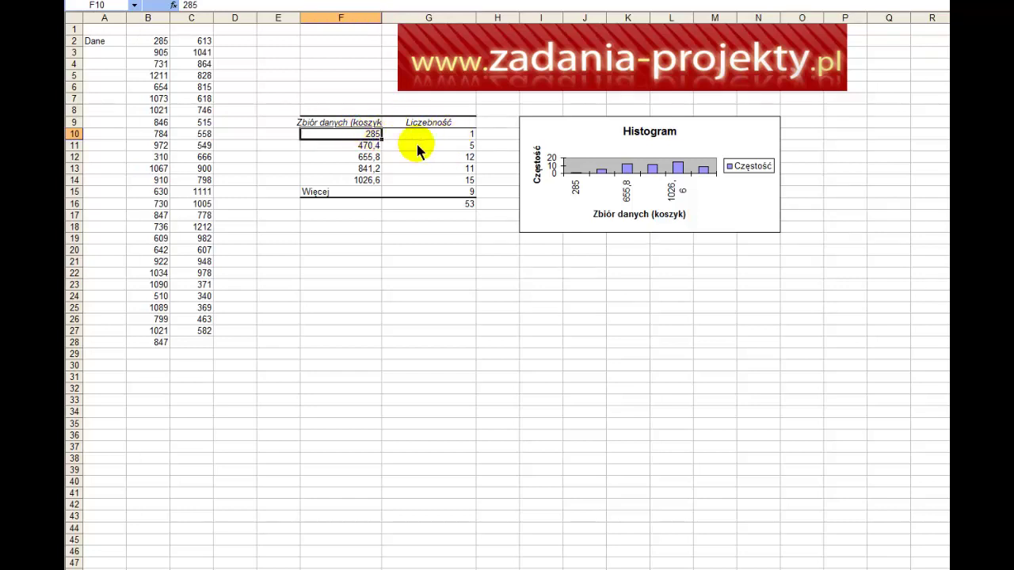
mouse_move(161, 41)
mouse_down()
mouse_move(218, 197)
mouse_move(183, 339)
mouse_up()
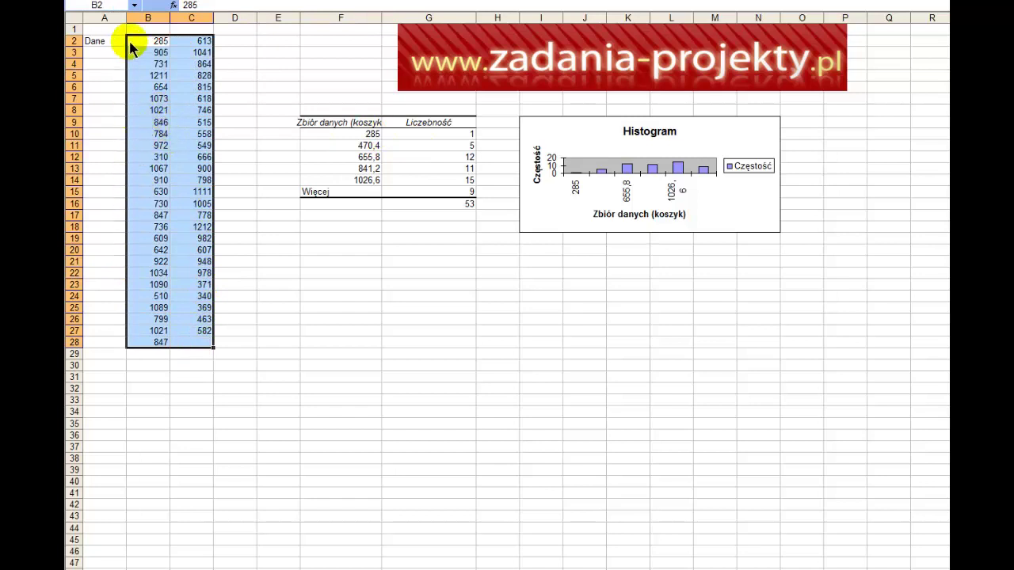
click(161, 42)
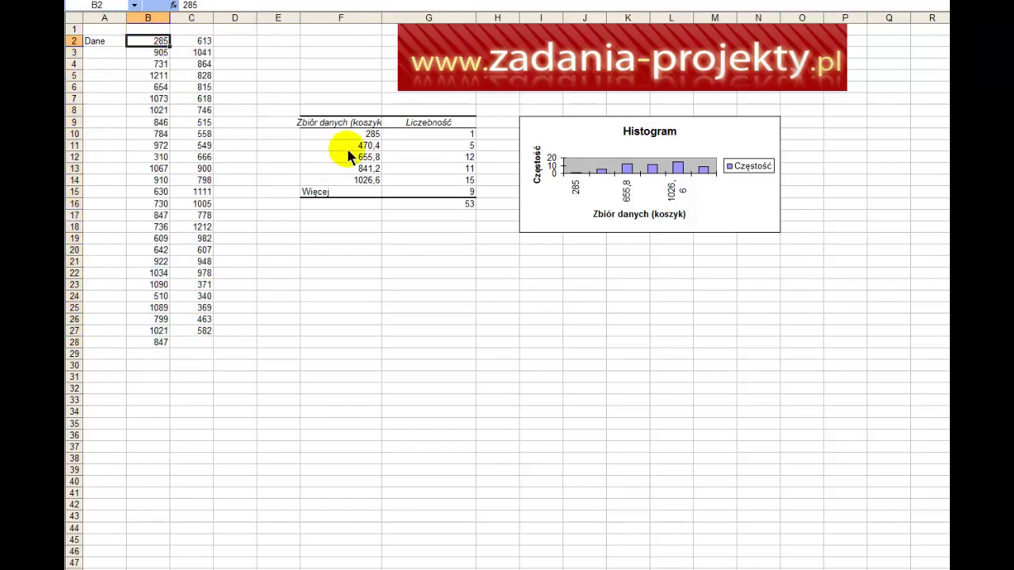
click(373, 146)
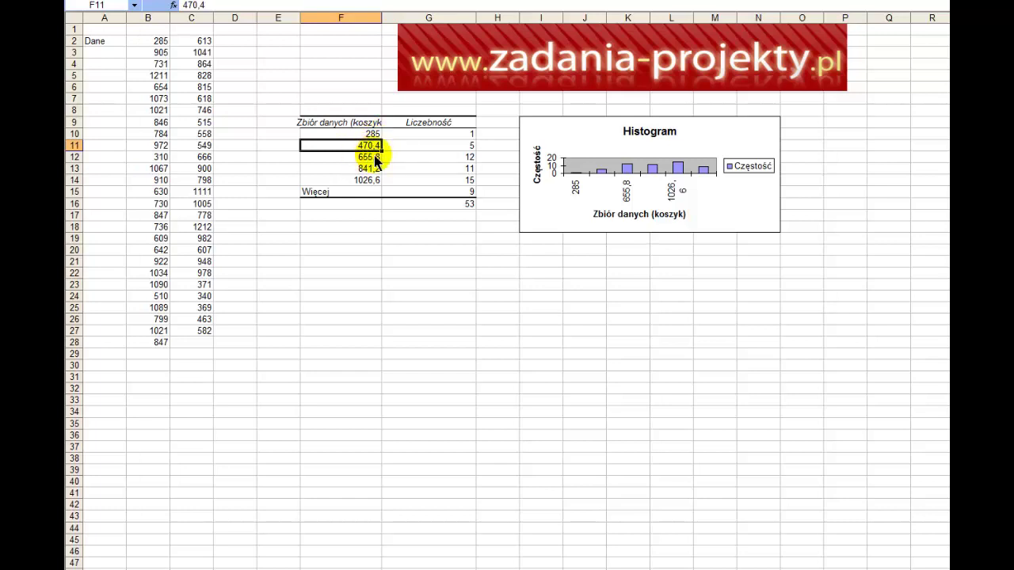
drag(150, 40, 202, 343)
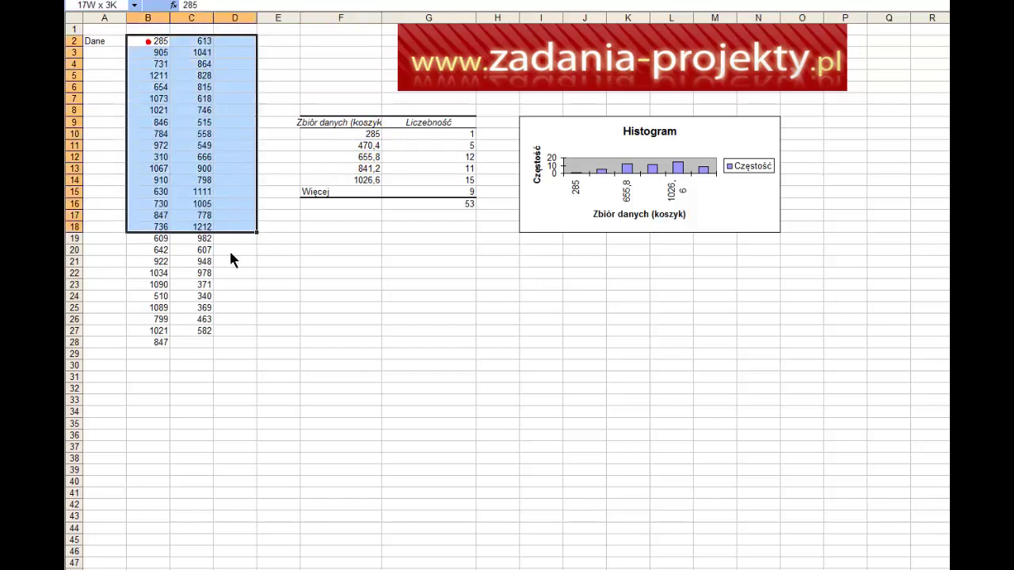
click(458, 148)
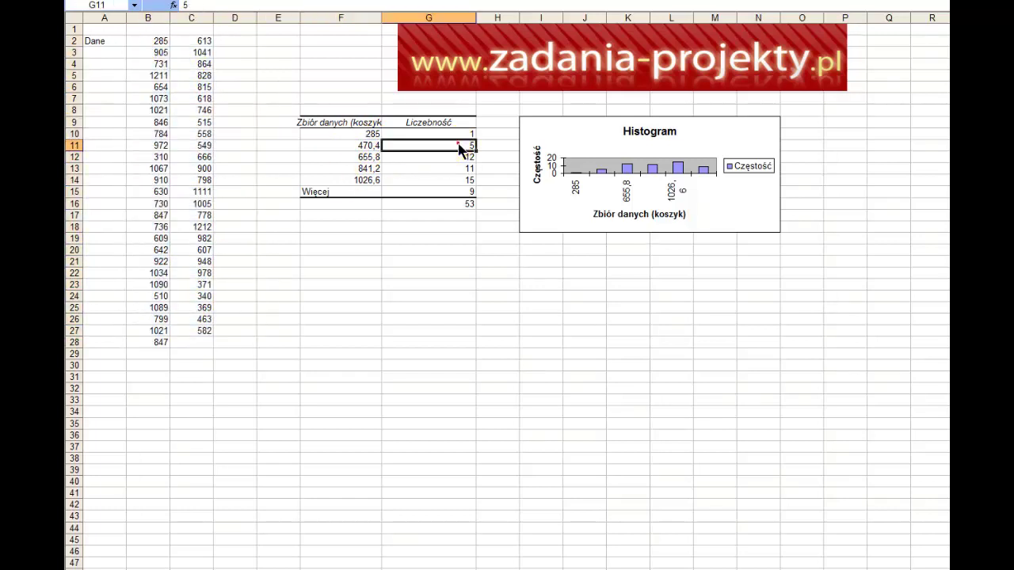
click(336, 123)
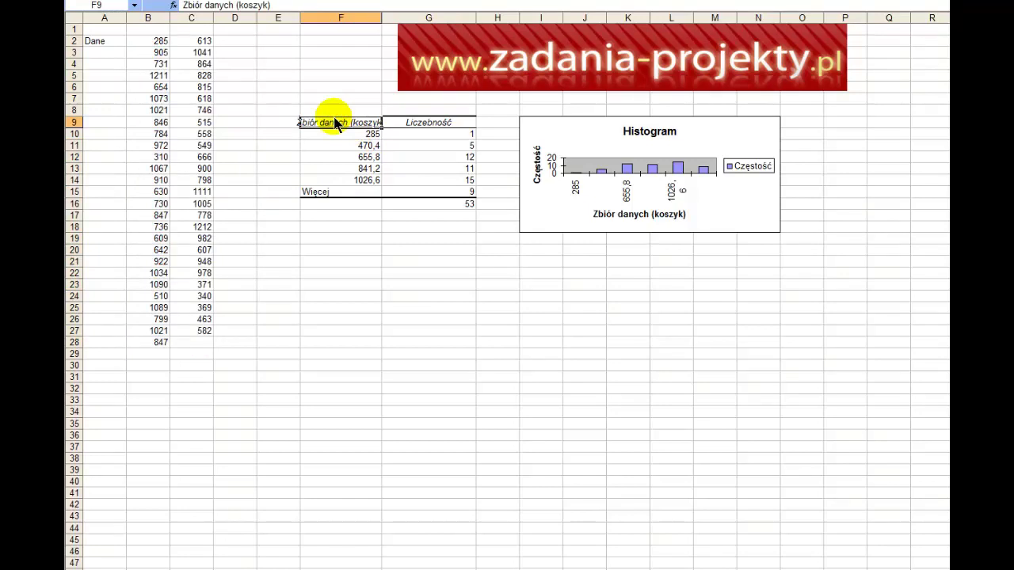
Rename F9 to 'Górna granica przedziału' and autofit column F to it
text(Gór)
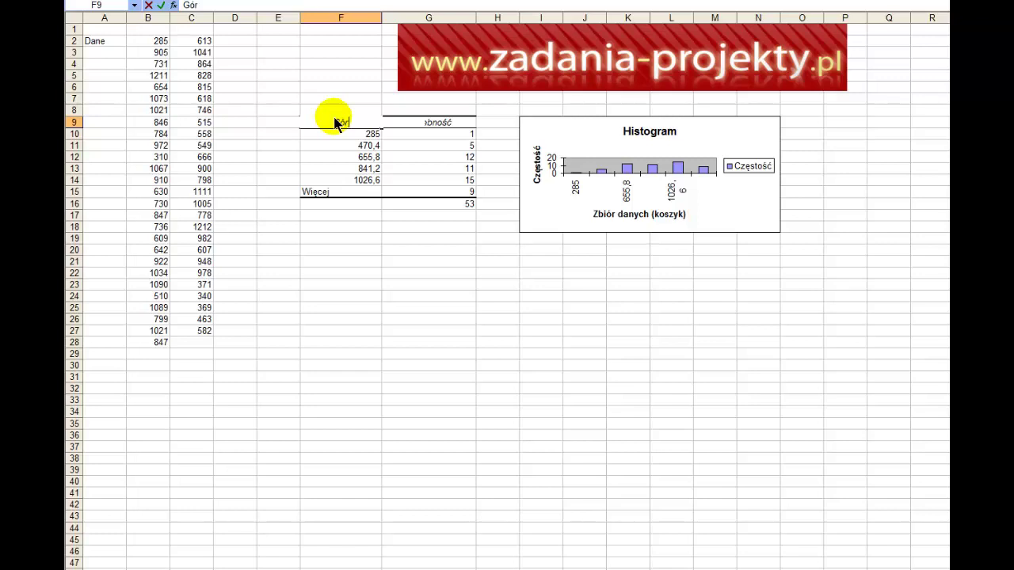
text(na gran)
text(ica pr)
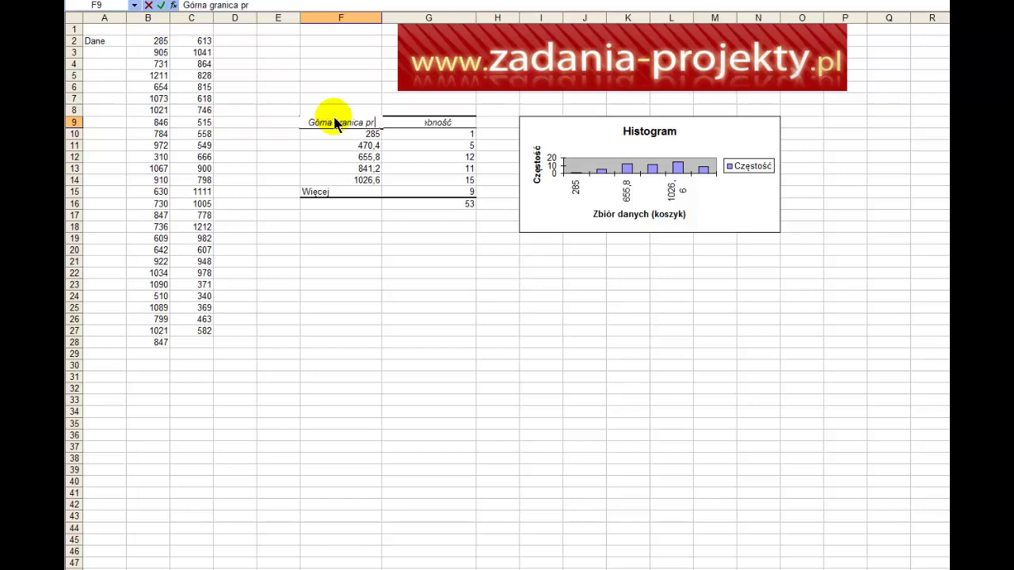
text(zedział)
key(Return)
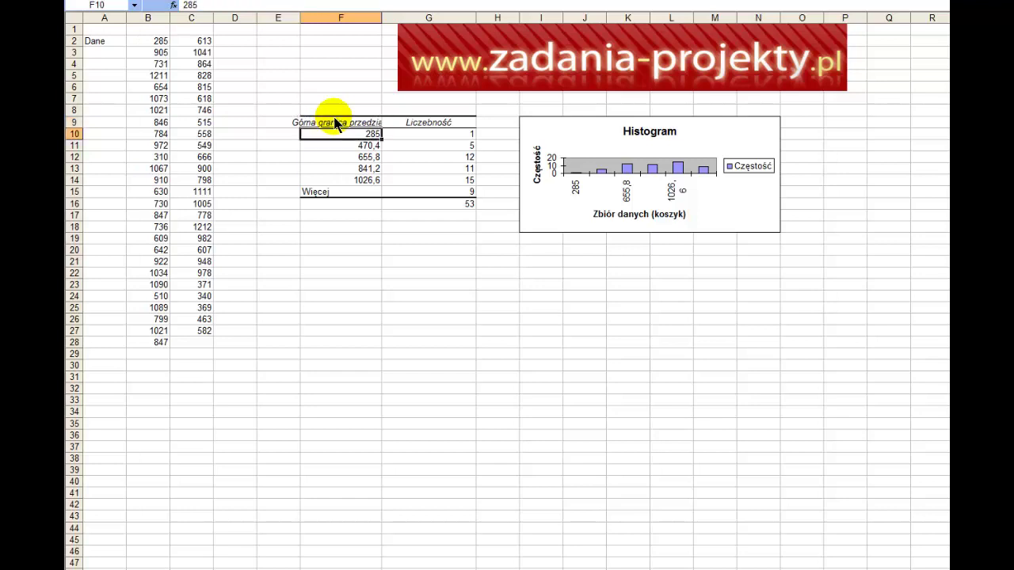
double_click(382, 18)
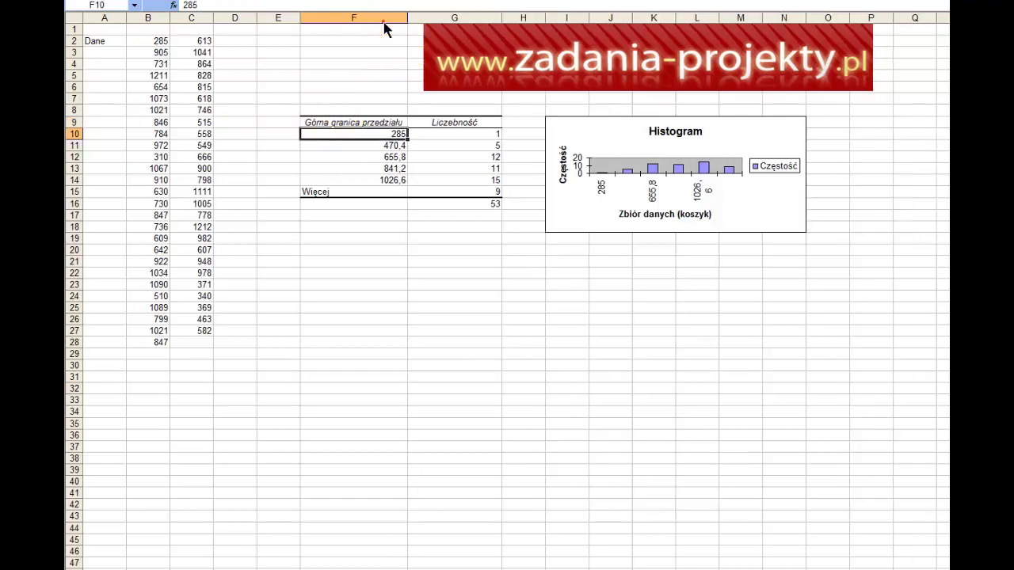
Make the Histogram chart taller and wider so all bin labels are readable
click(569, 207)
mouse_move(547, 229)
mouse_down()
mouse_move(562, 360)
mouse_move(526, 403)
mouse_up()
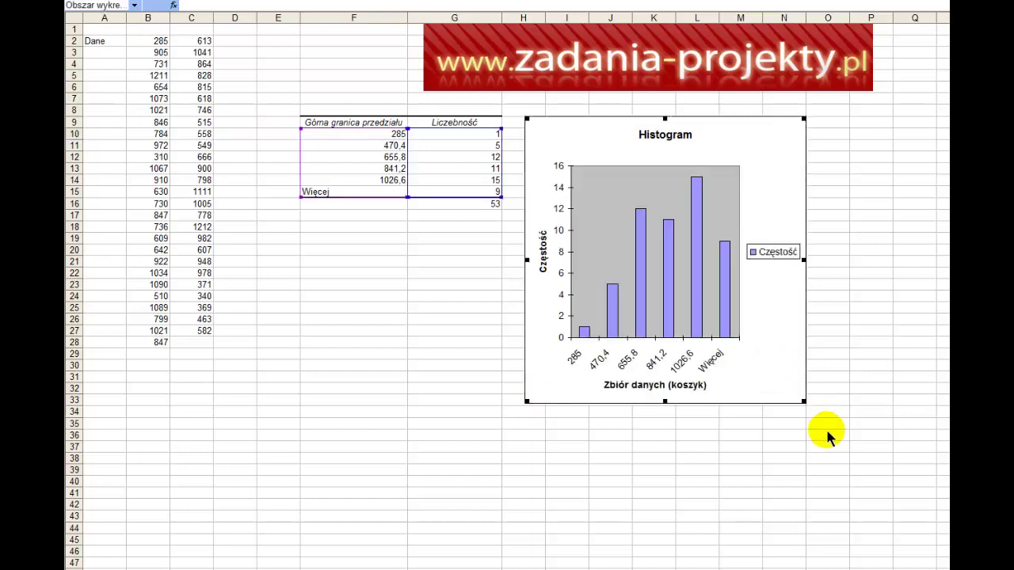
drag(804, 402, 925, 404)
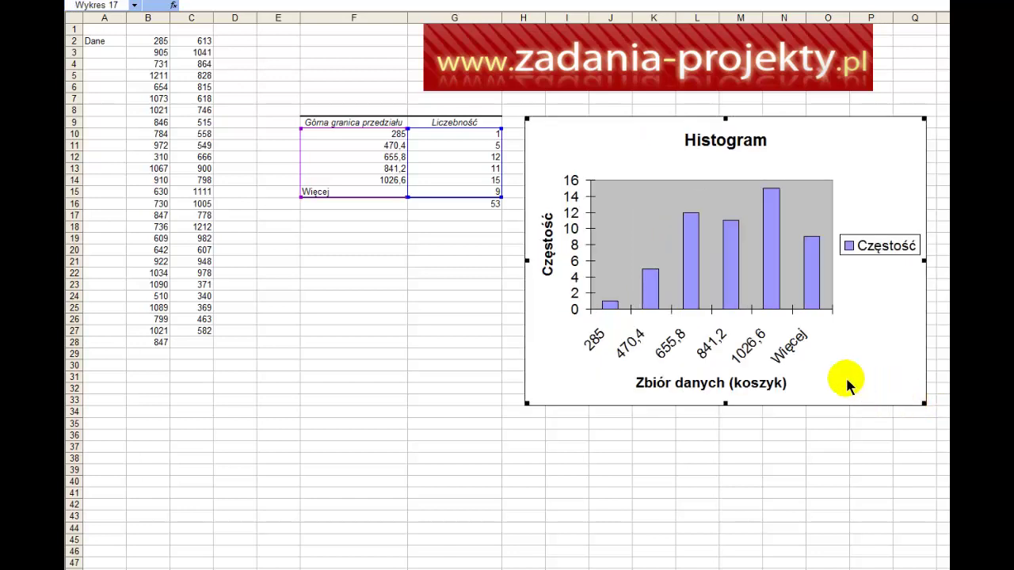
Make the chart's plot area white
double_click(789, 210)
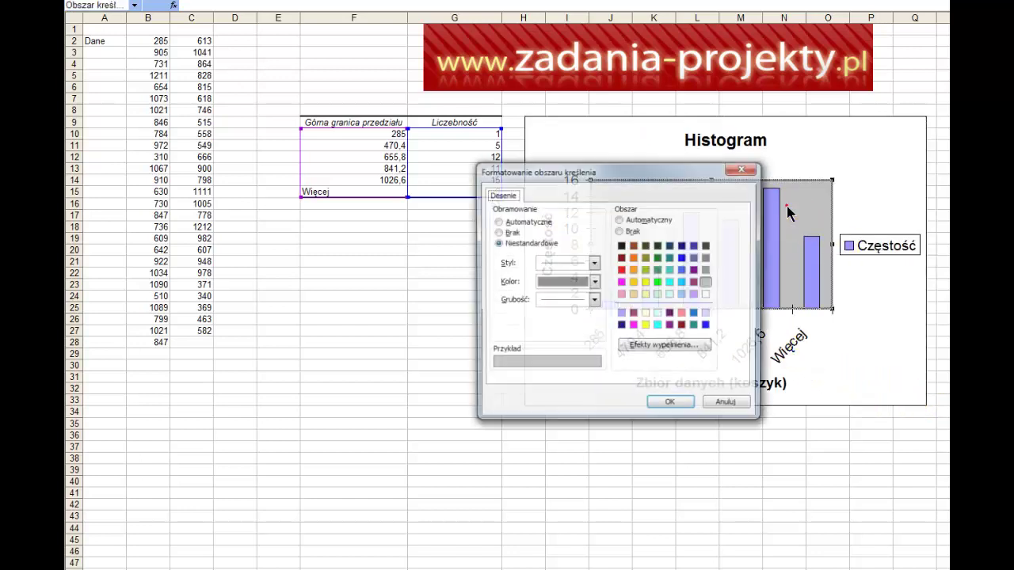
click(708, 295)
click(665, 407)
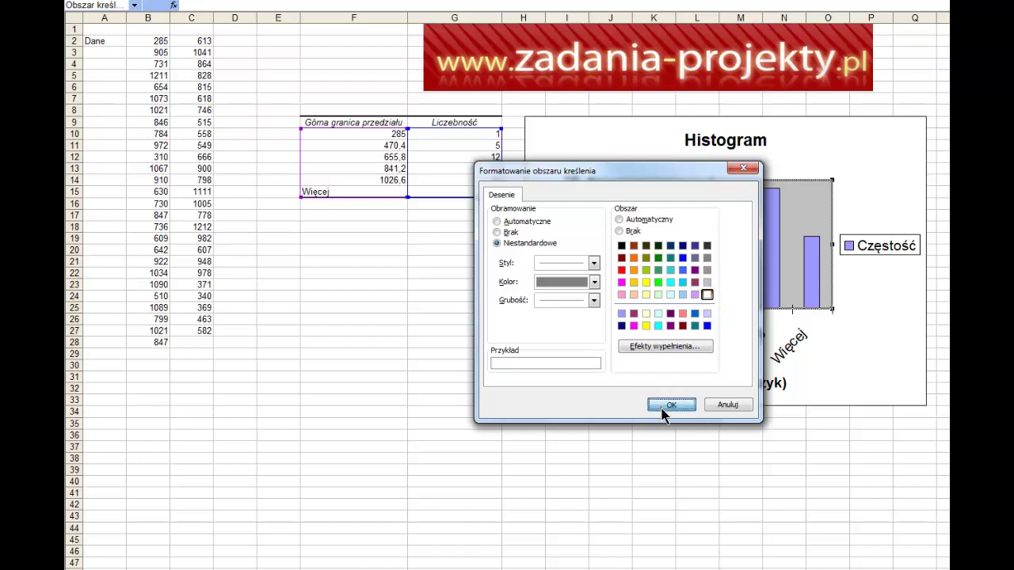
Give the Częstość bars a blue fill and the thickest border weight
double_click(772, 225)
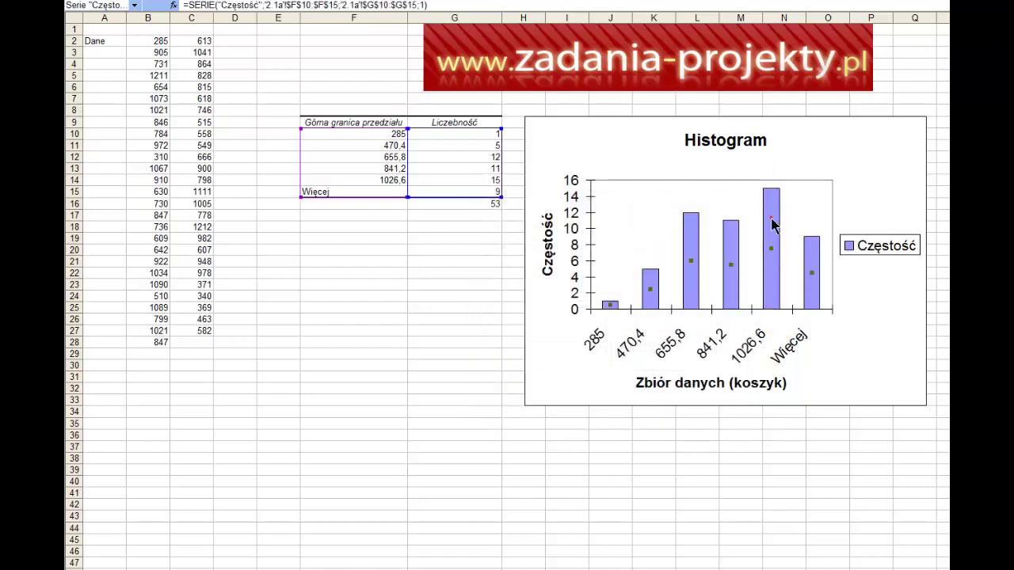
click(657, 276)
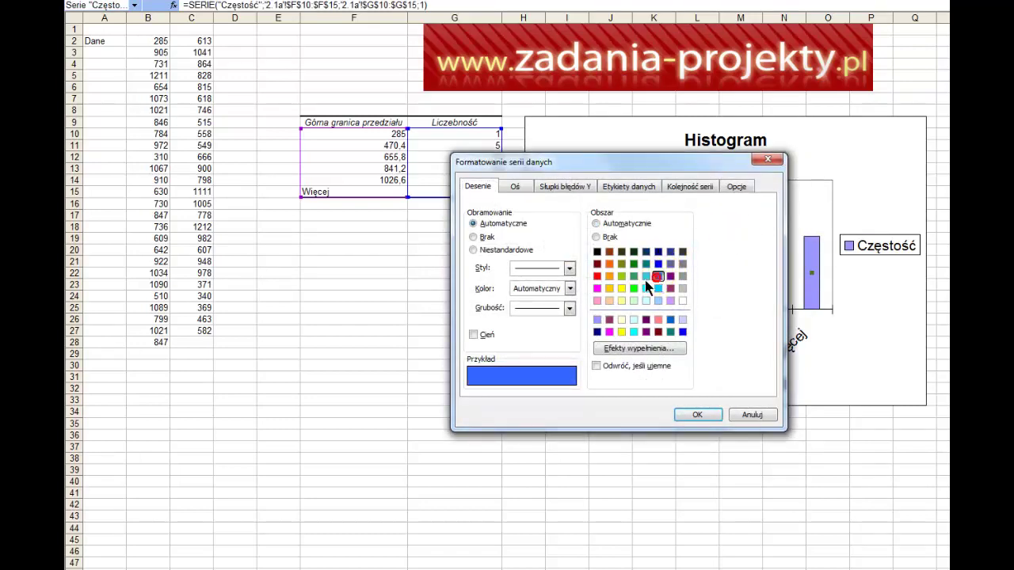
click(569, 308)
click(549, 363)
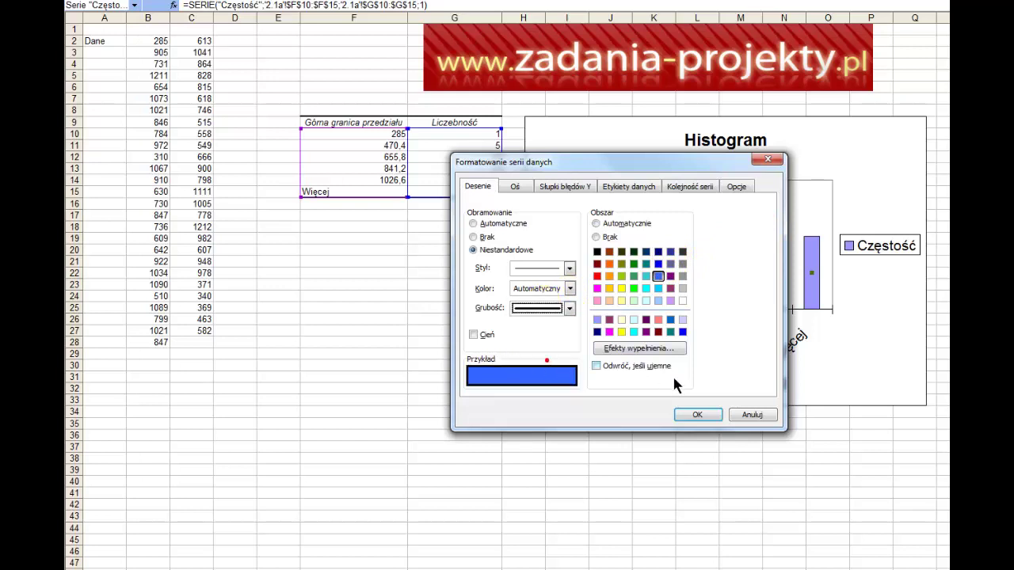
click(697, 414)
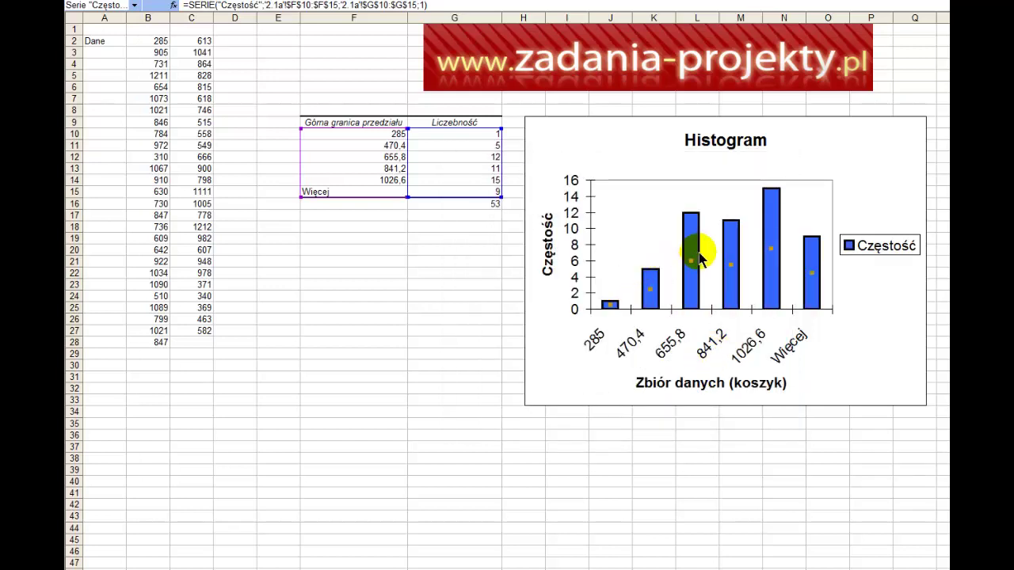
Change the bar series gap width from 150 to 0 in Format Data Series
right_click(692, 251)
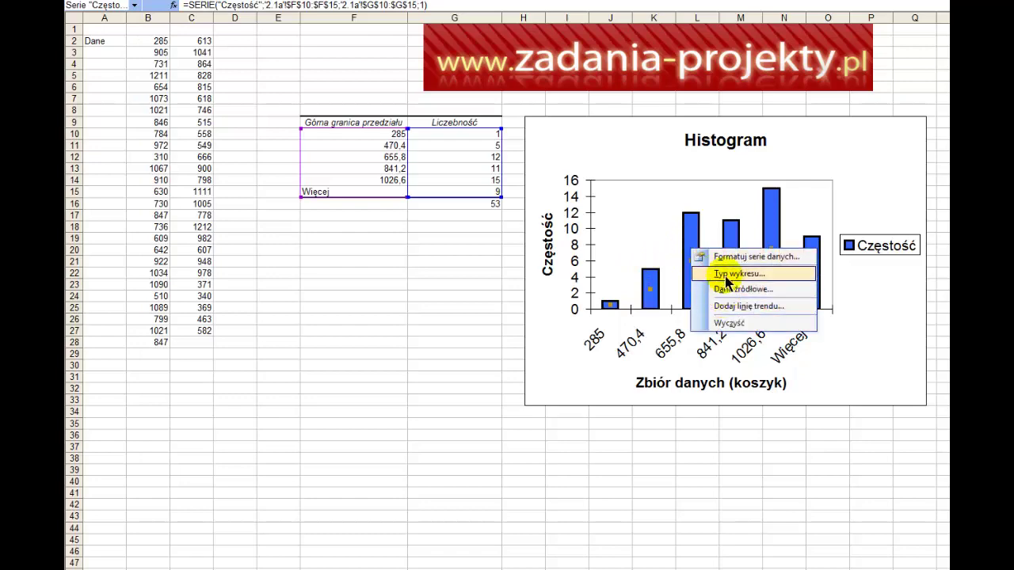
click(735, 257)
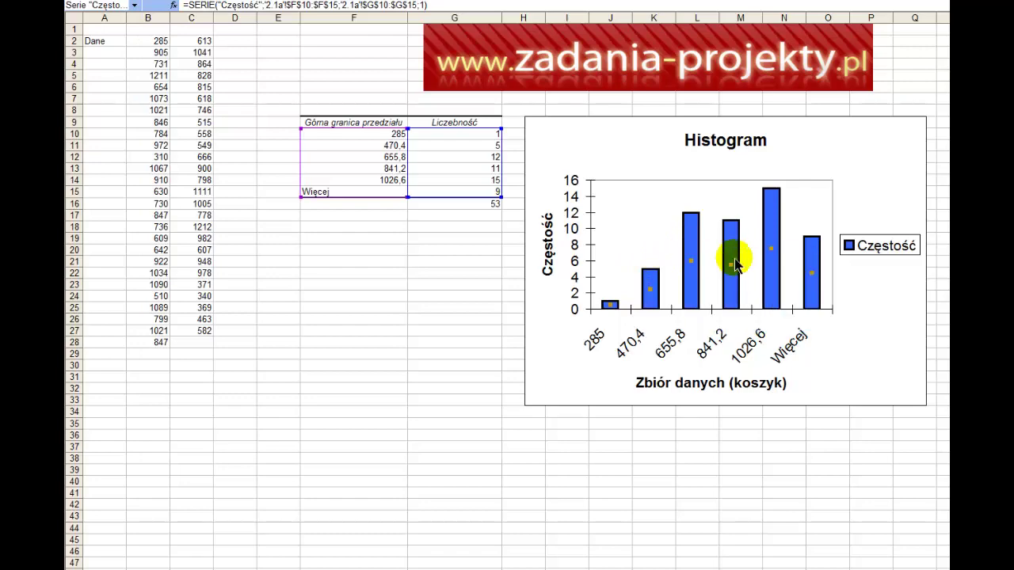
click(745, 147)
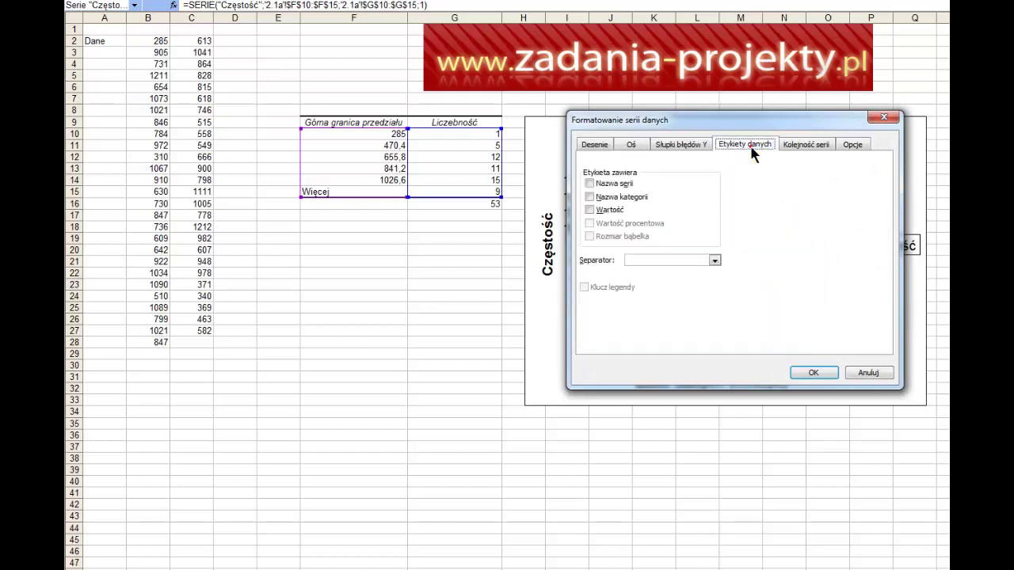
click(683, 146)
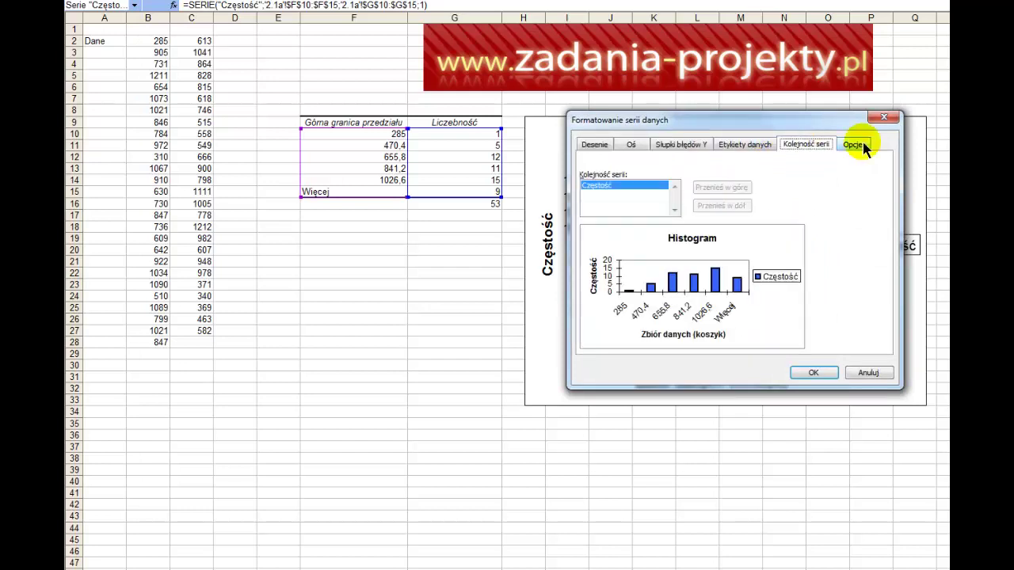
click(852, 144)
double_click(659, 194)
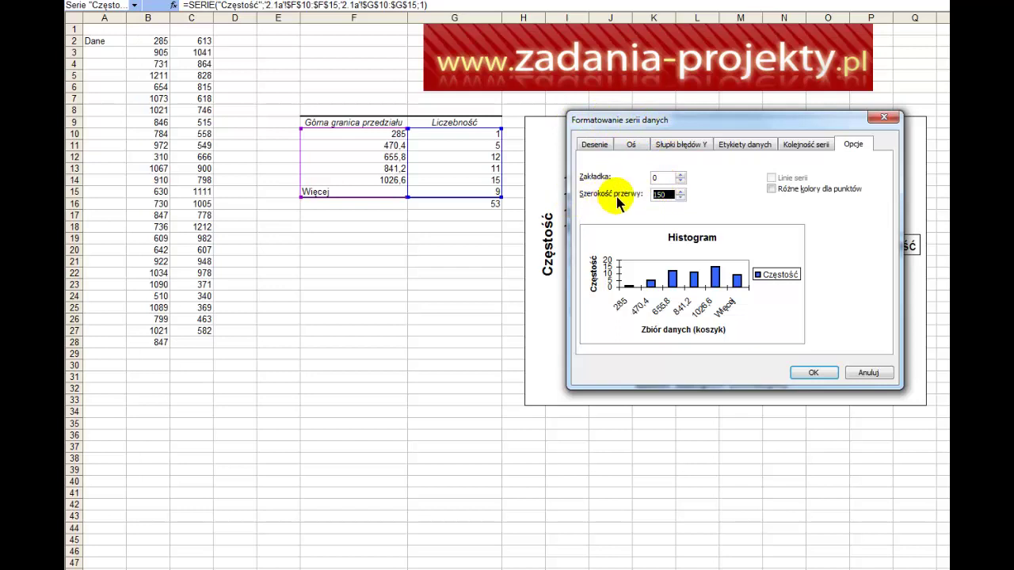
text(0)
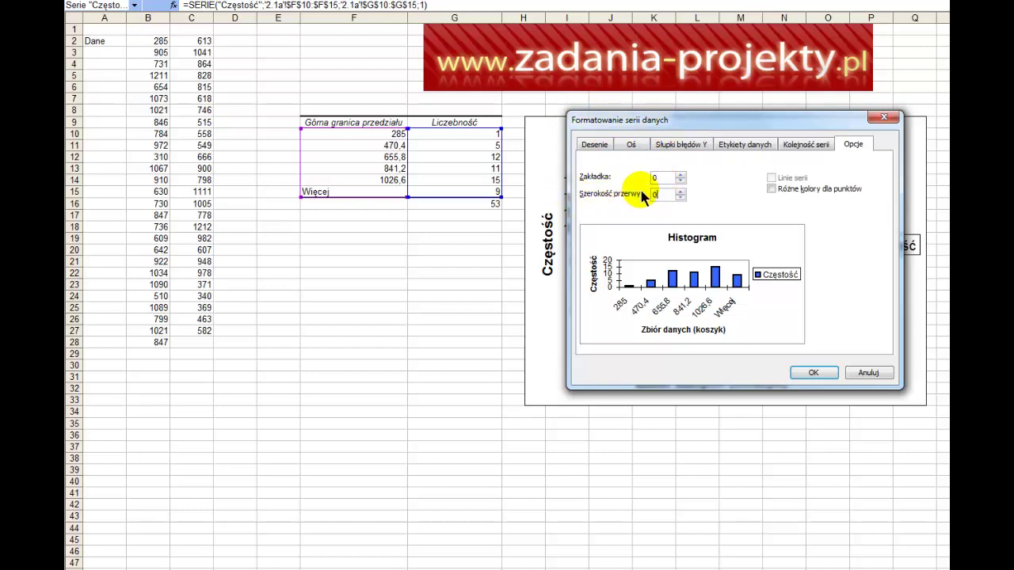
key(Return)
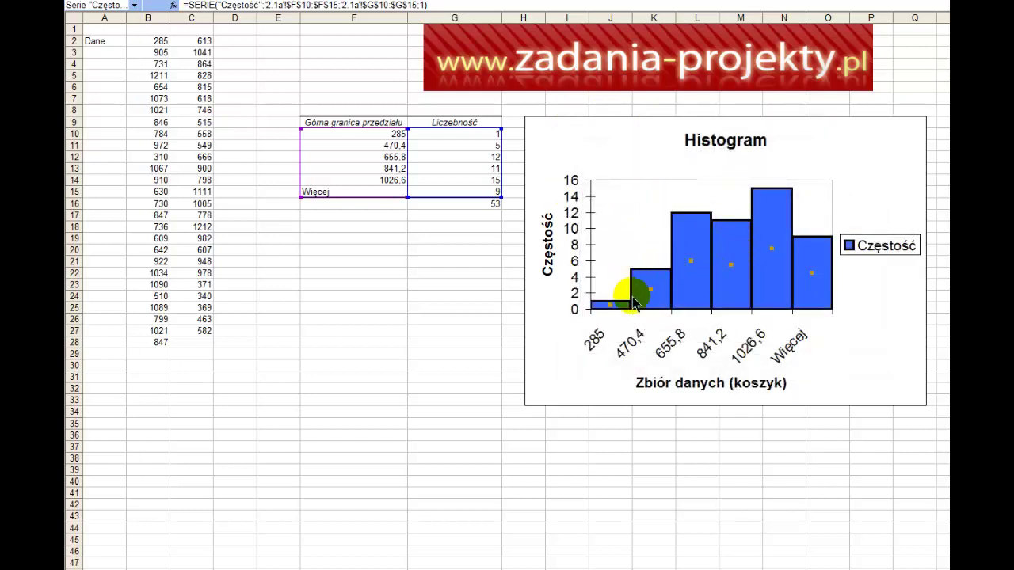
click(679, 301)
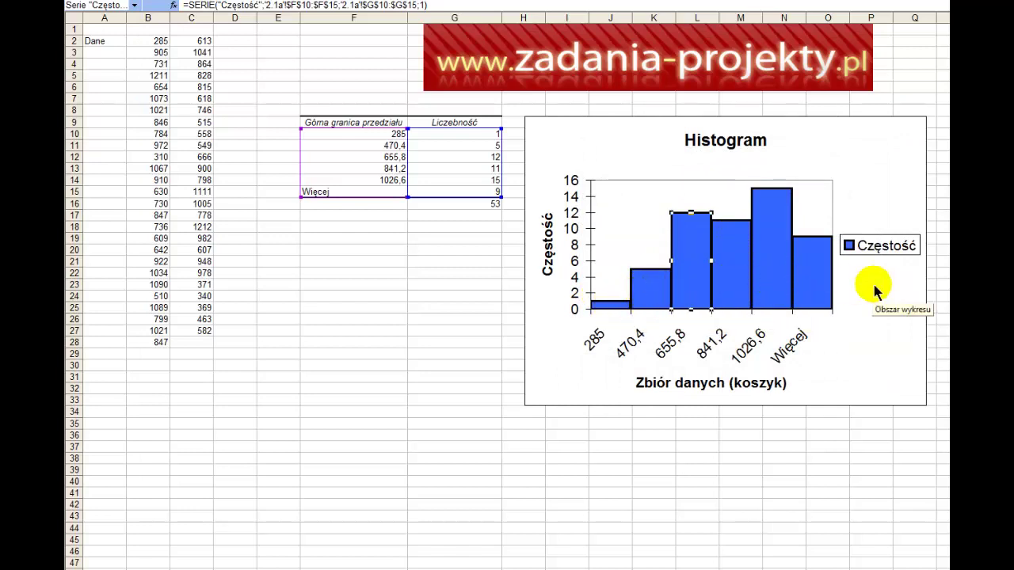
mouse_move(713, 247)
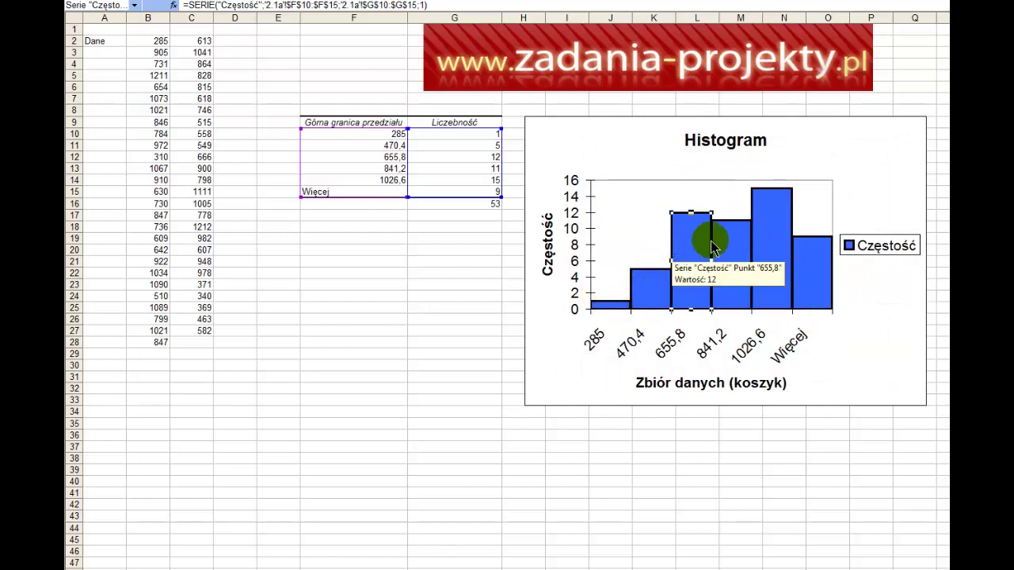
double_click(784, 214)
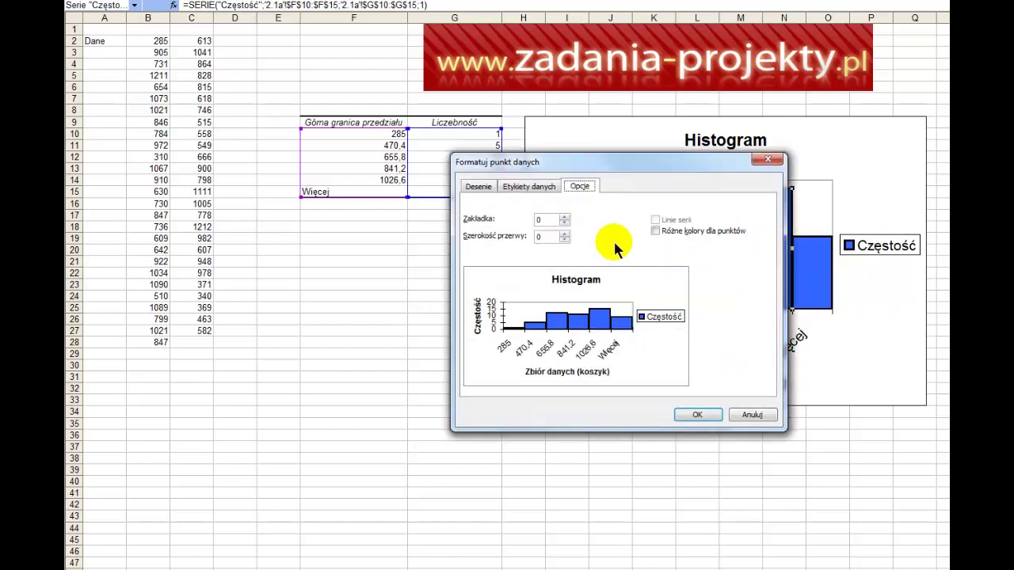
click(528, 187)
click(478, 188)
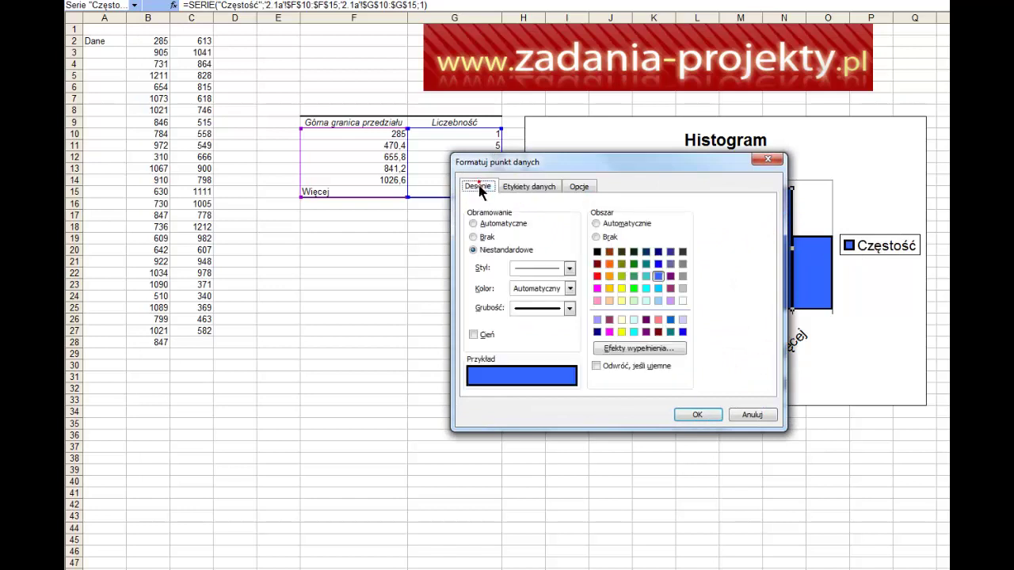
click(622, 288)
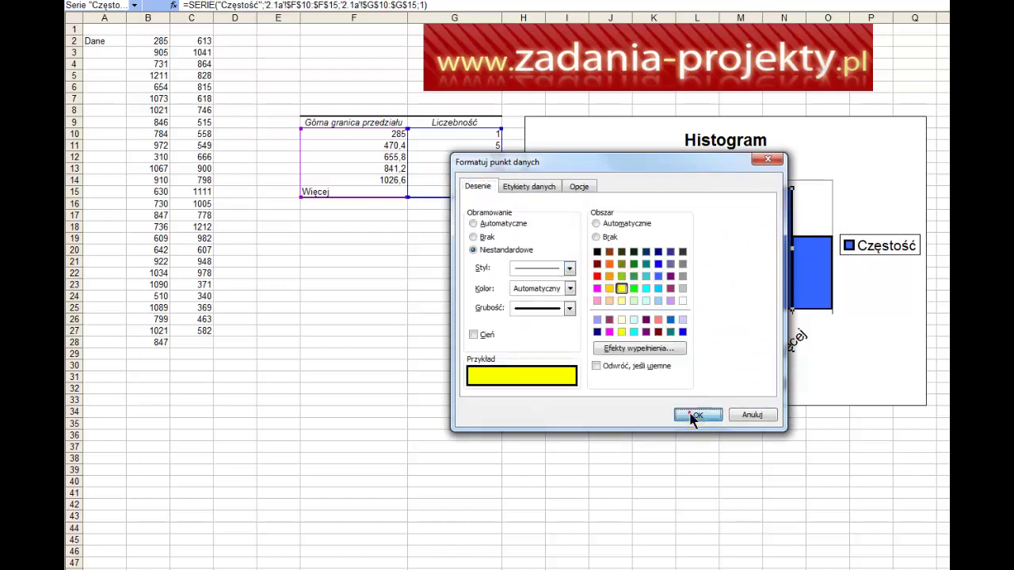
click(694, 416)
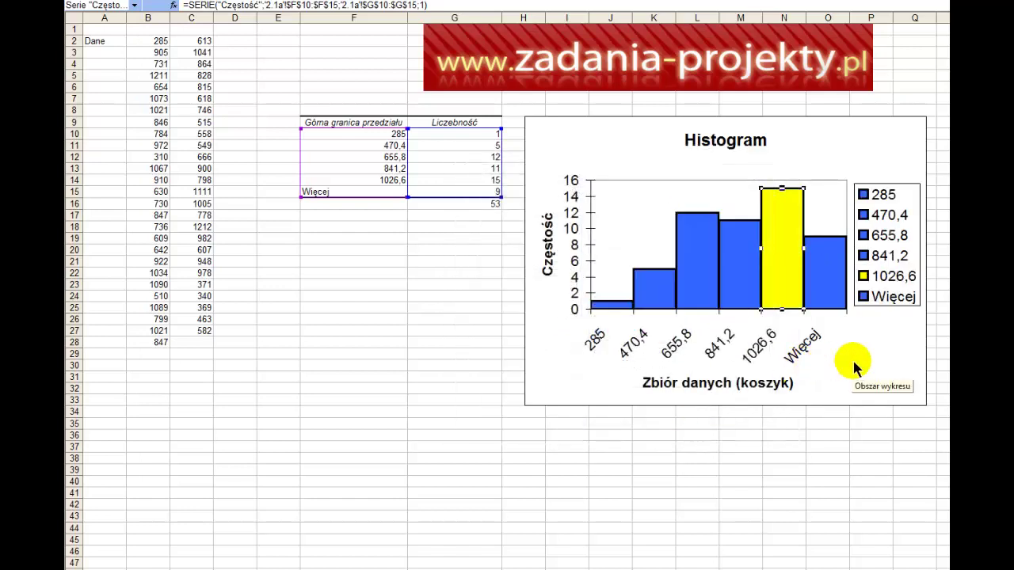
key(ctrl+z)
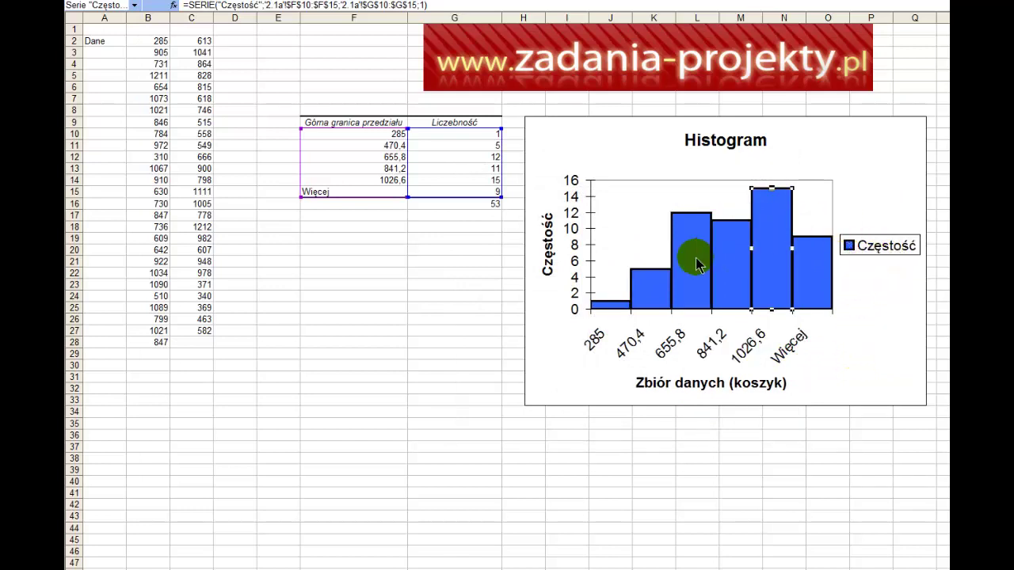
Replace the vertical axis title Częstość with Liczebność
click(546, 260)
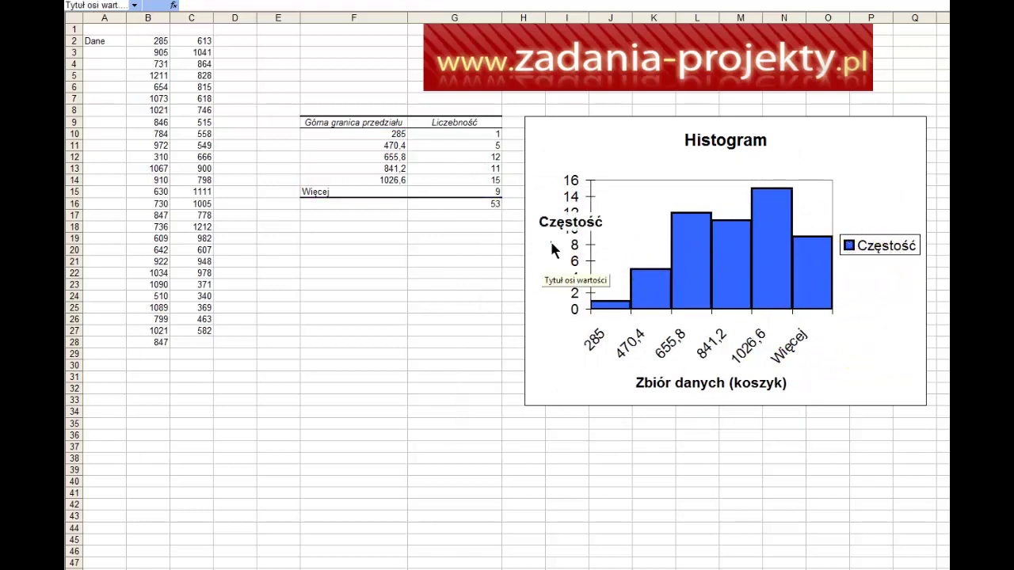
key(BackSpace)
key(BackSpace)
key(BackSpace)
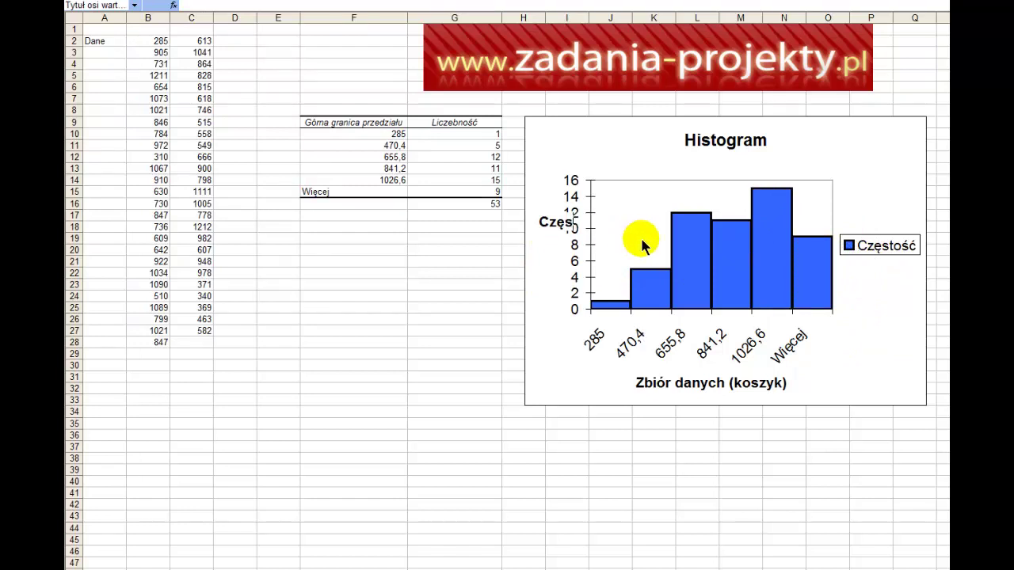
key(BackSpace)
key(BackSpace)
key(BackSpace)
text(Liczeb)
text(ność)
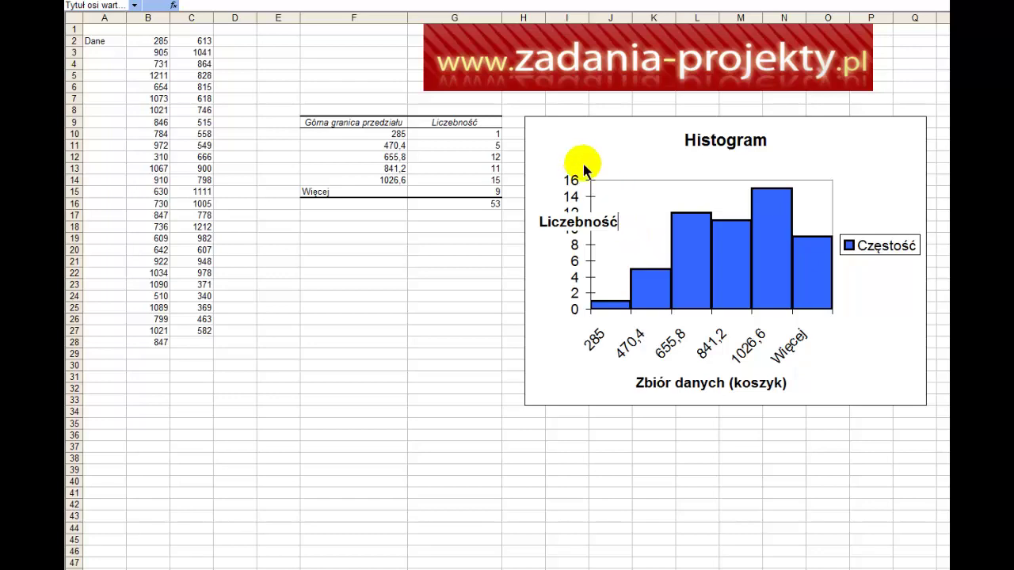
click(584, 167)
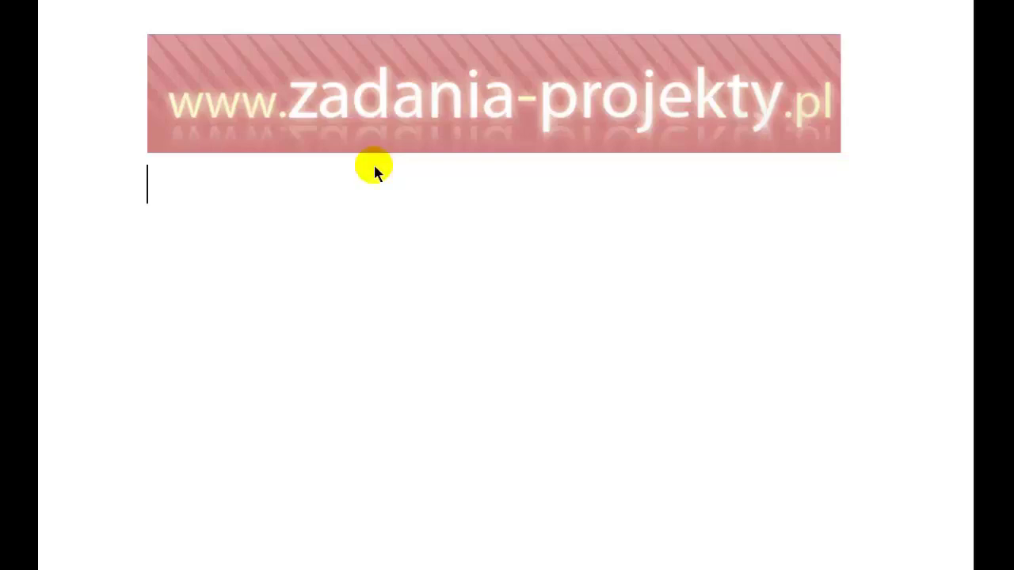
Paste the site's contact e-mail link beneath the banner
key(ctrl+v)
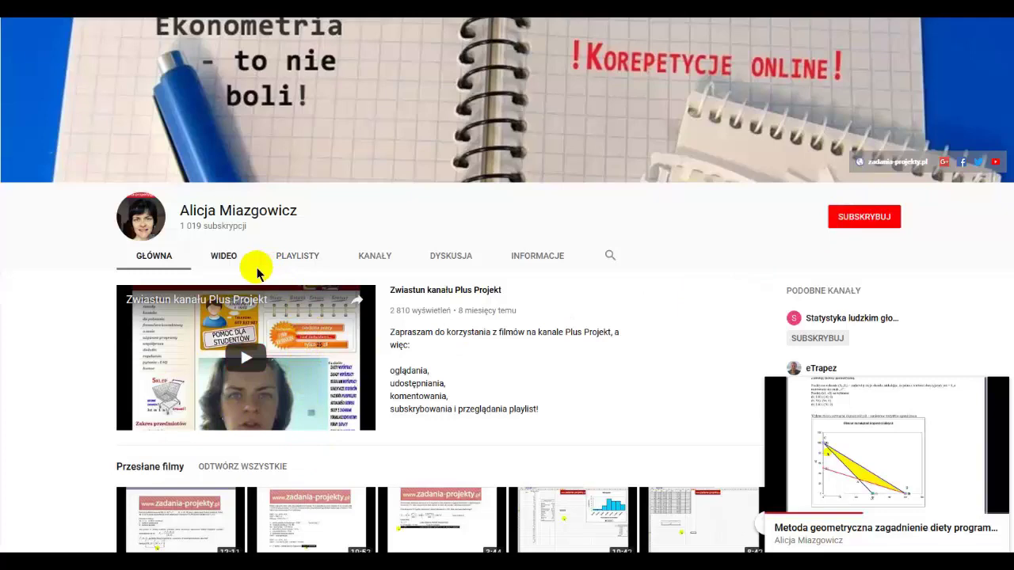
Browse the channel's uploaded videos and start a public comment
click(230, 256)
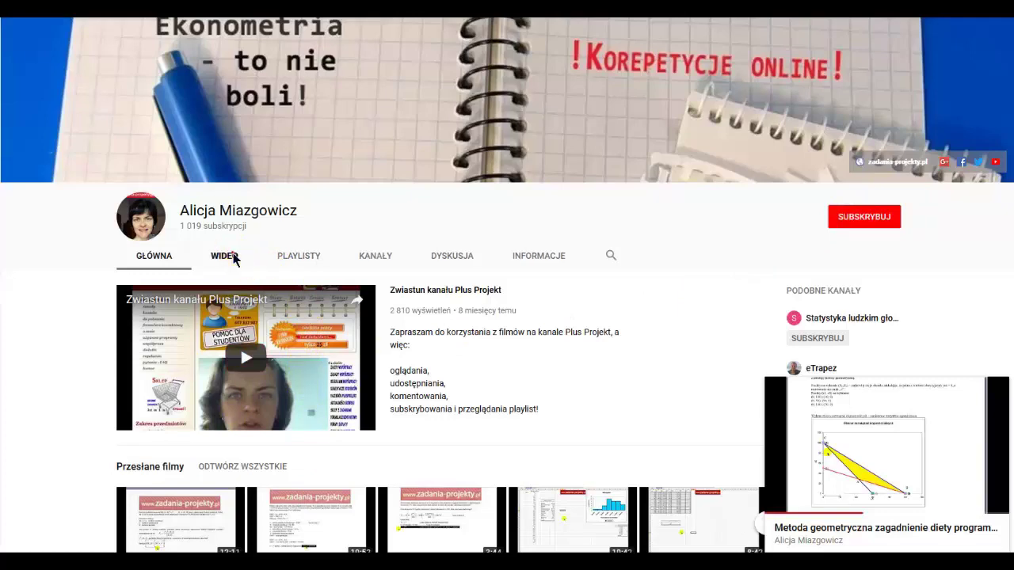
scroll(233, 260, down, 3)
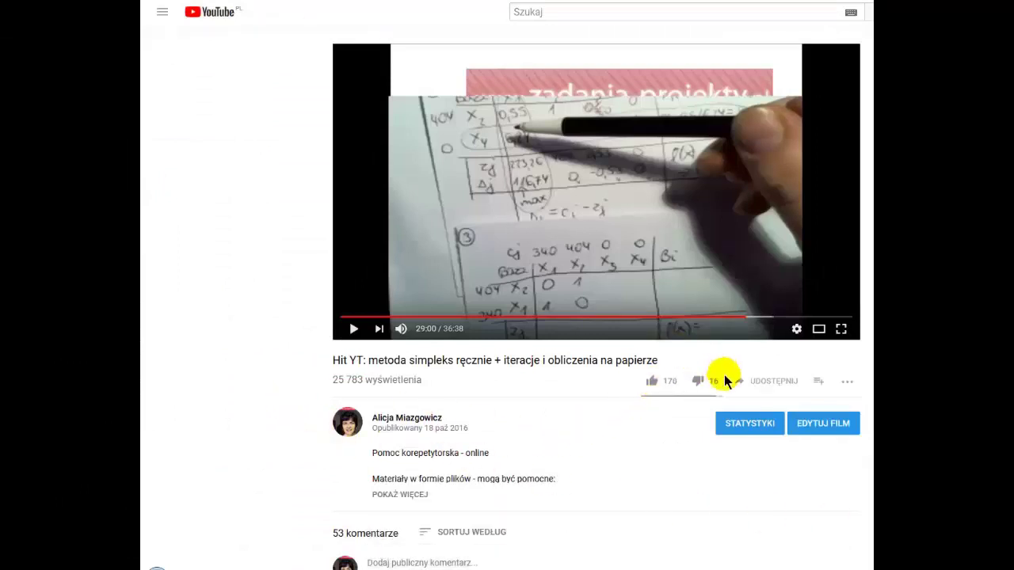
scroll(147, 282, down, 4)
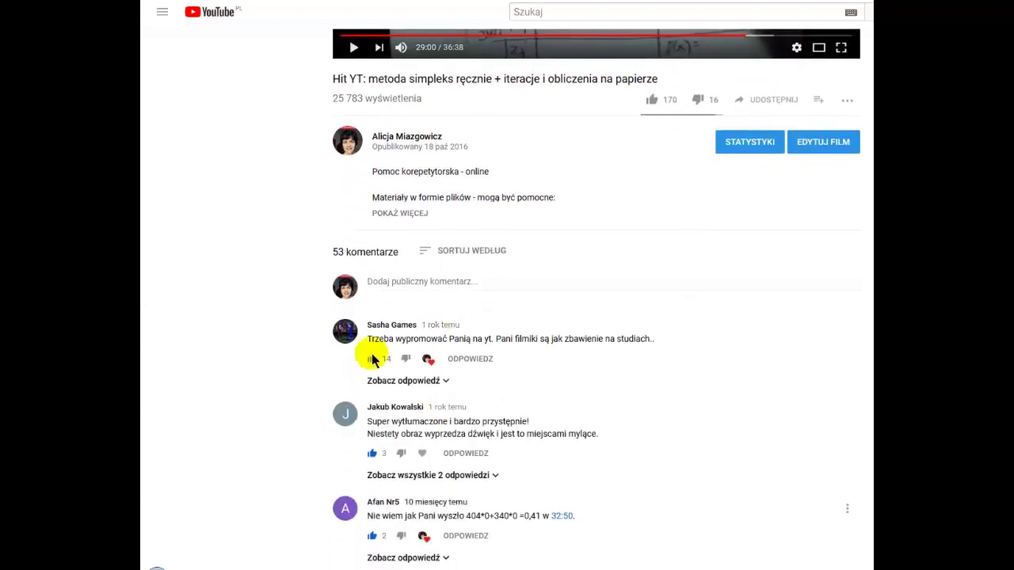
click(397, 283)
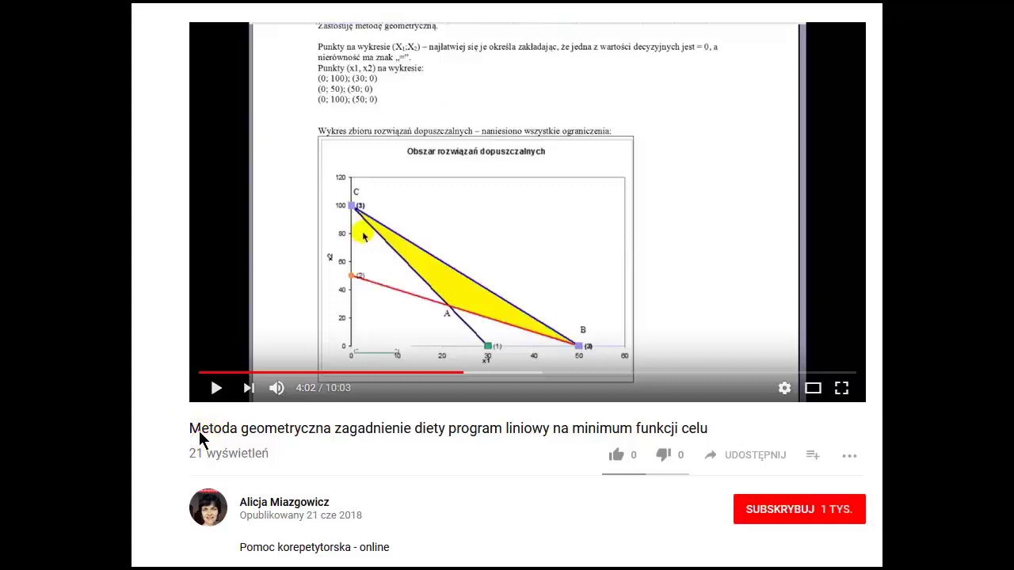
Select part of the video title, then open and dismiss the player's options menu
drag(200, 432, 406, 436)
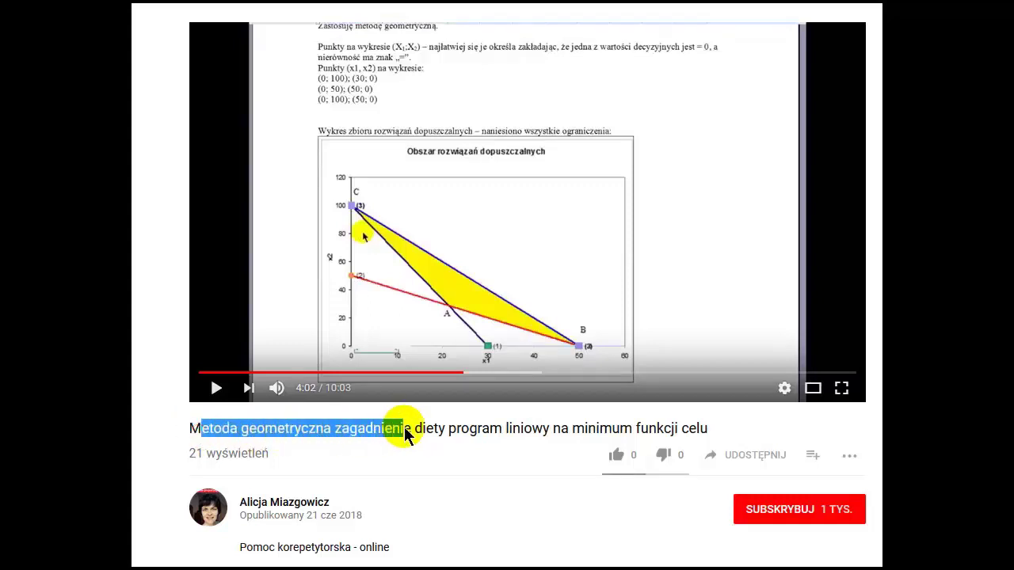
right_click(365, 137)
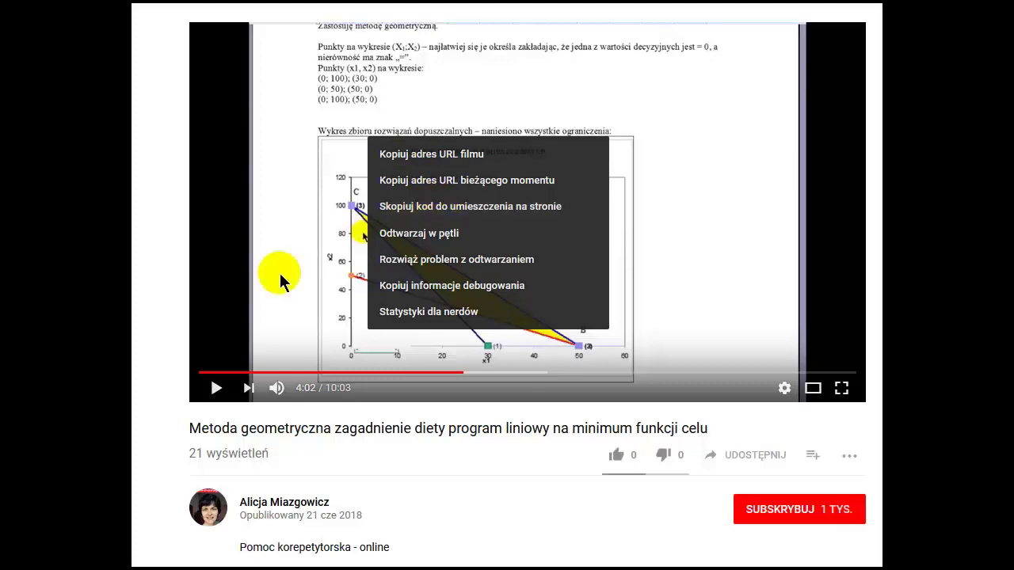
click(303, 435)
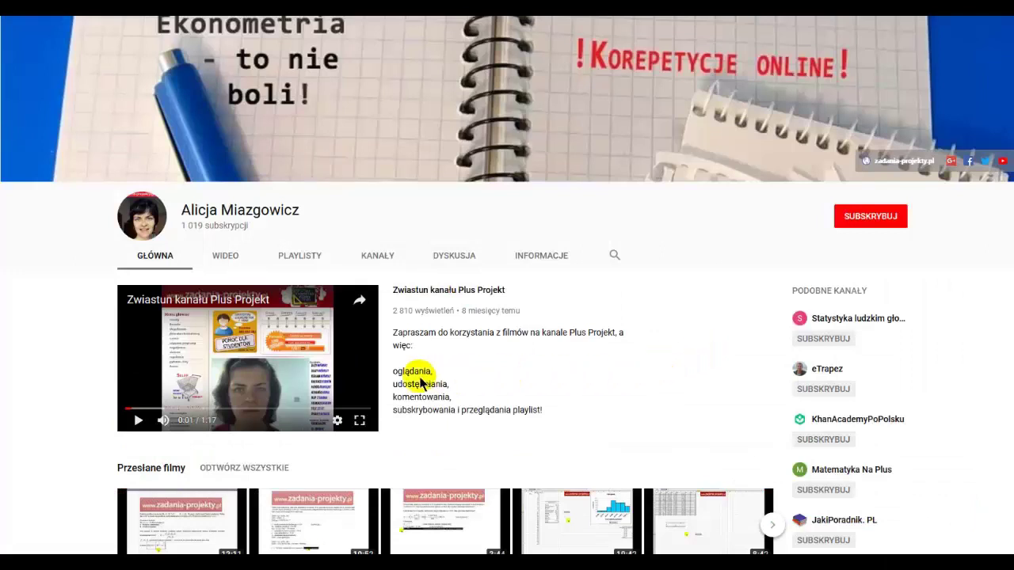
Switch to the channel's WIDEO tab and browse down through the grid of uploaded tutorials
click(230, 255)
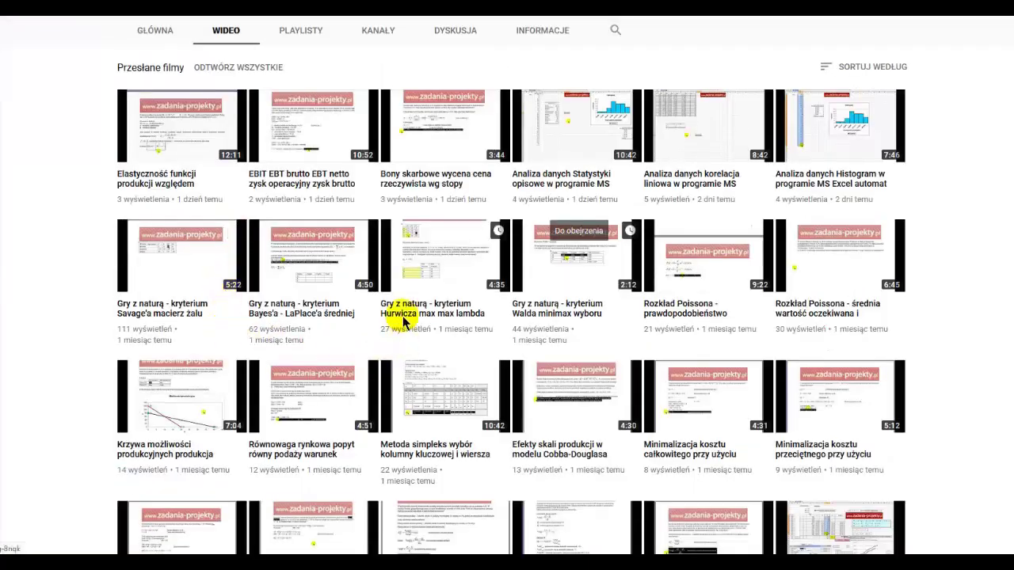
scroll(404, 321, down, 2)
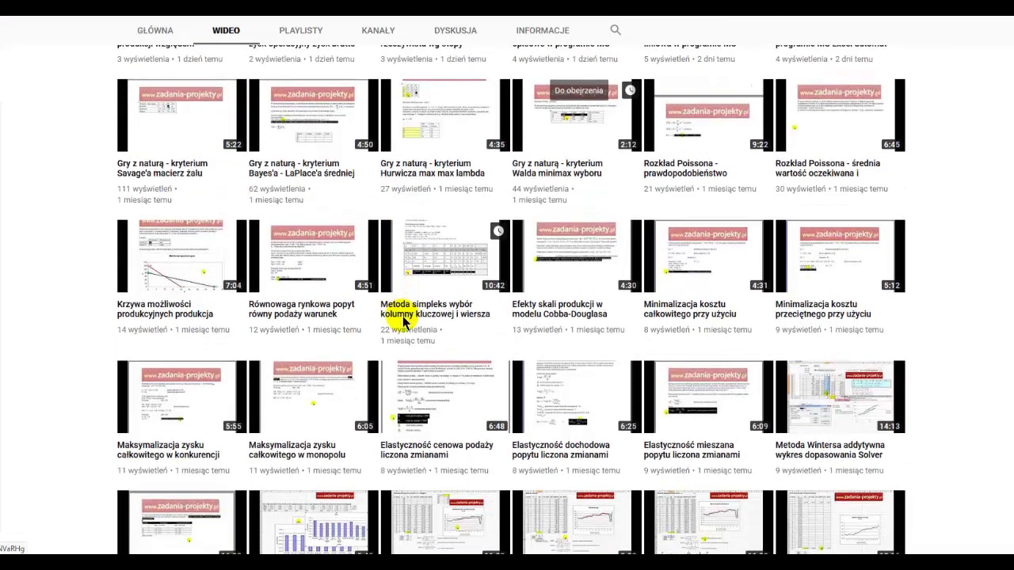
scroll(404, 321, down, 2)
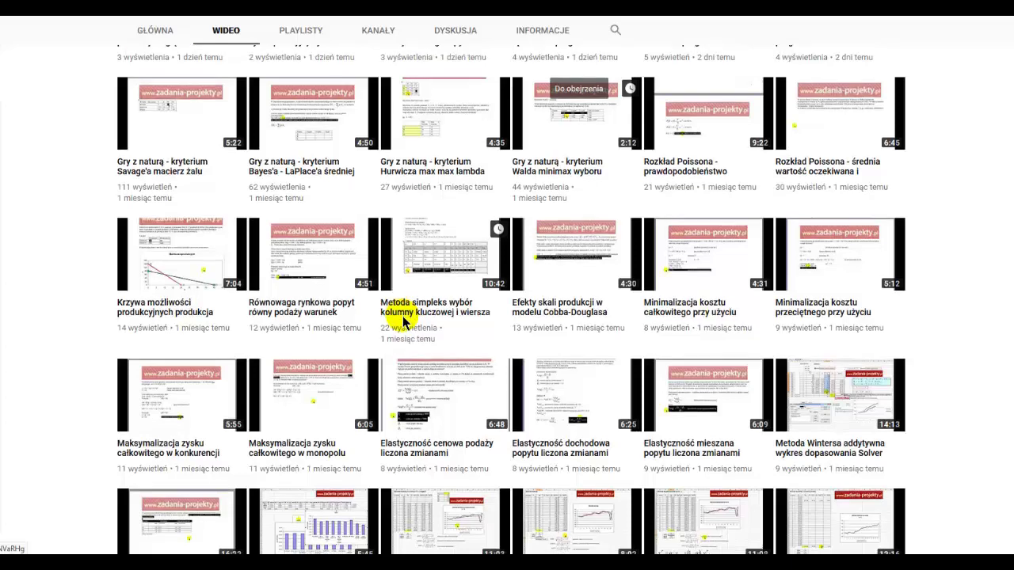
scroll(404, 321, down, 2)
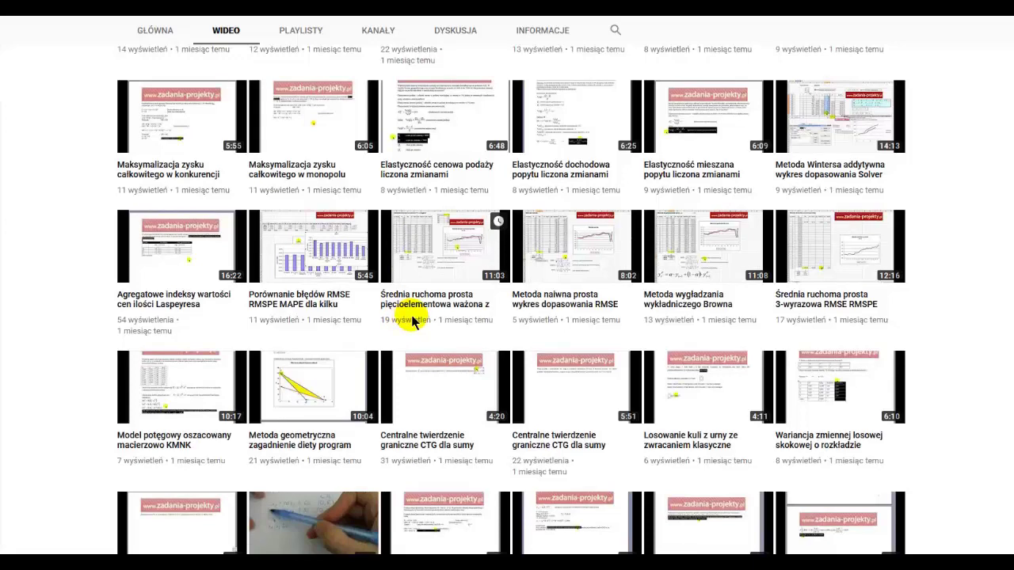
scroll(412, 320, down, 1)
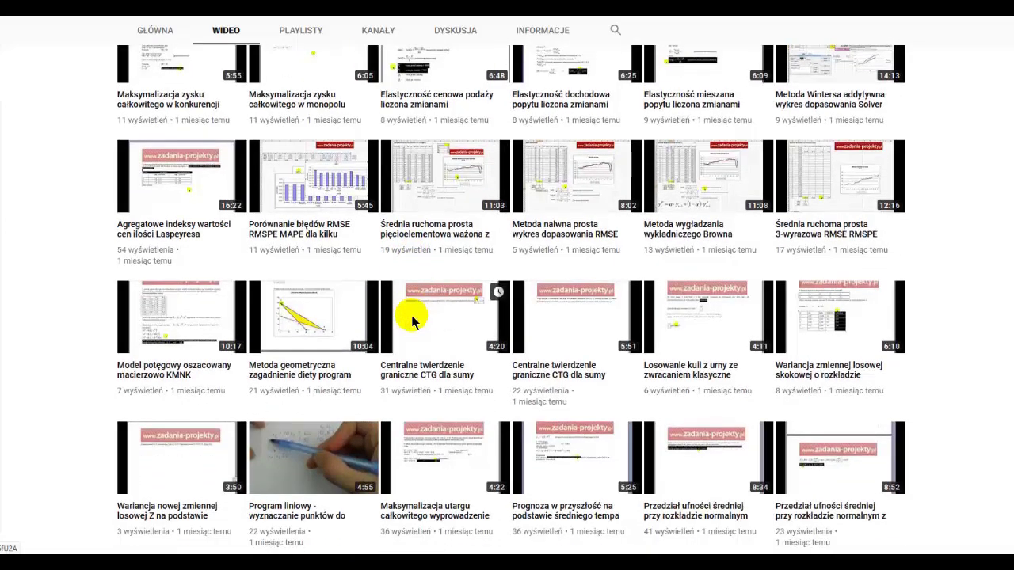